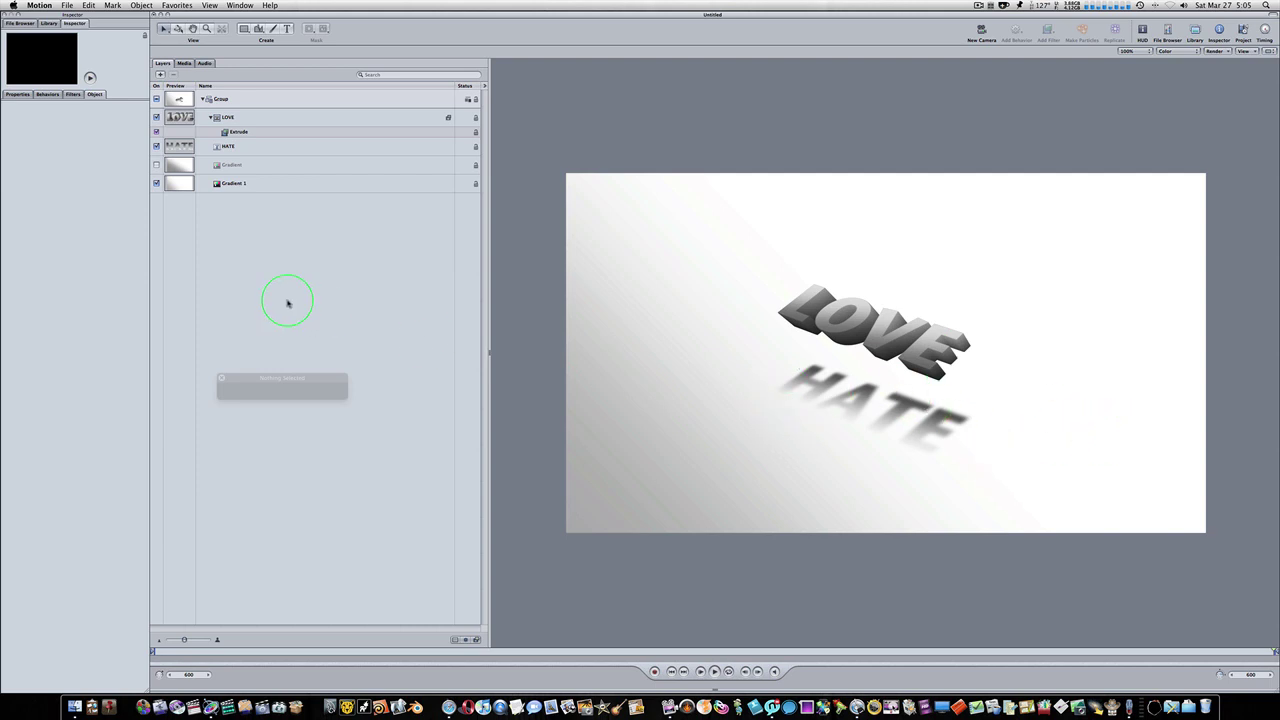
Collapse the LOVE layer and then the Group row in the Layers list
{"action": "left_click", "coordinate": [211, 118]}
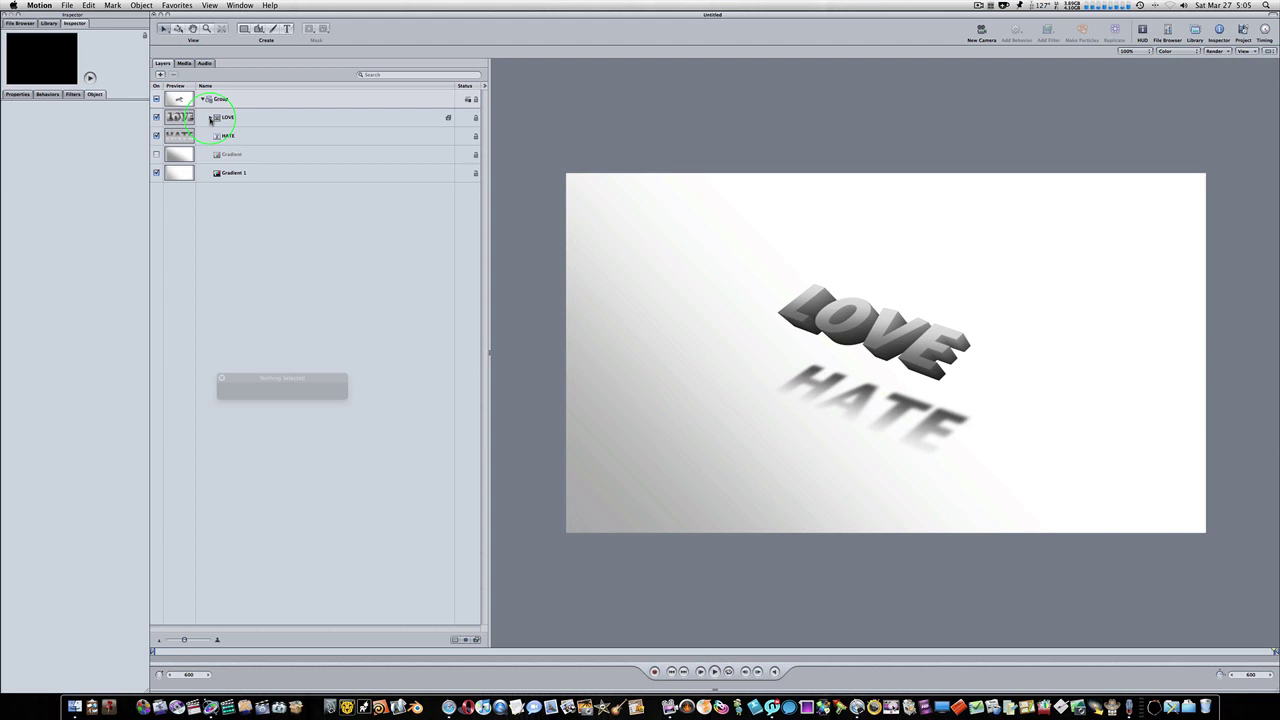
{"action": "left_click", "coordinate": [201, 99]}
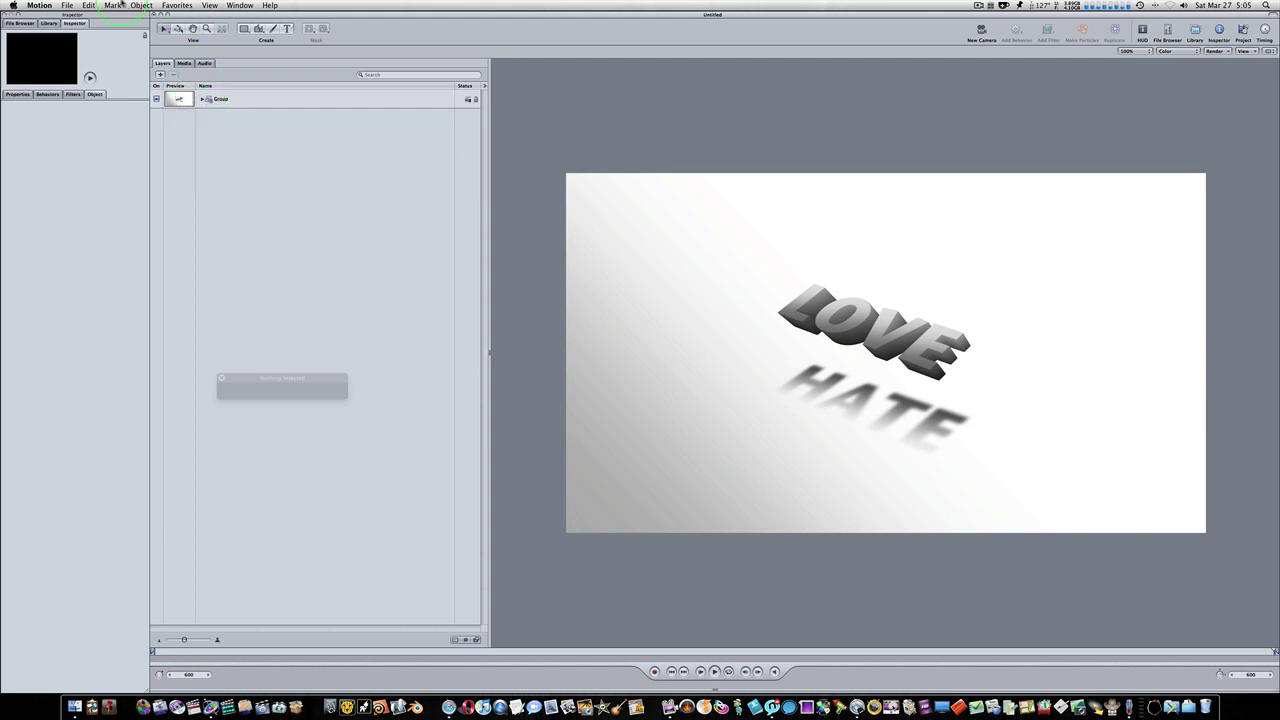
Create a new default-preset project, Untitled 2, and show the Layers list and Library Generators
{"action": "left_click", "coordinate": [67, 5]}
{"action": "left_click", "coordinate": [67, 5]}
{"action": "left_click", "coordinate": [67, 5]}
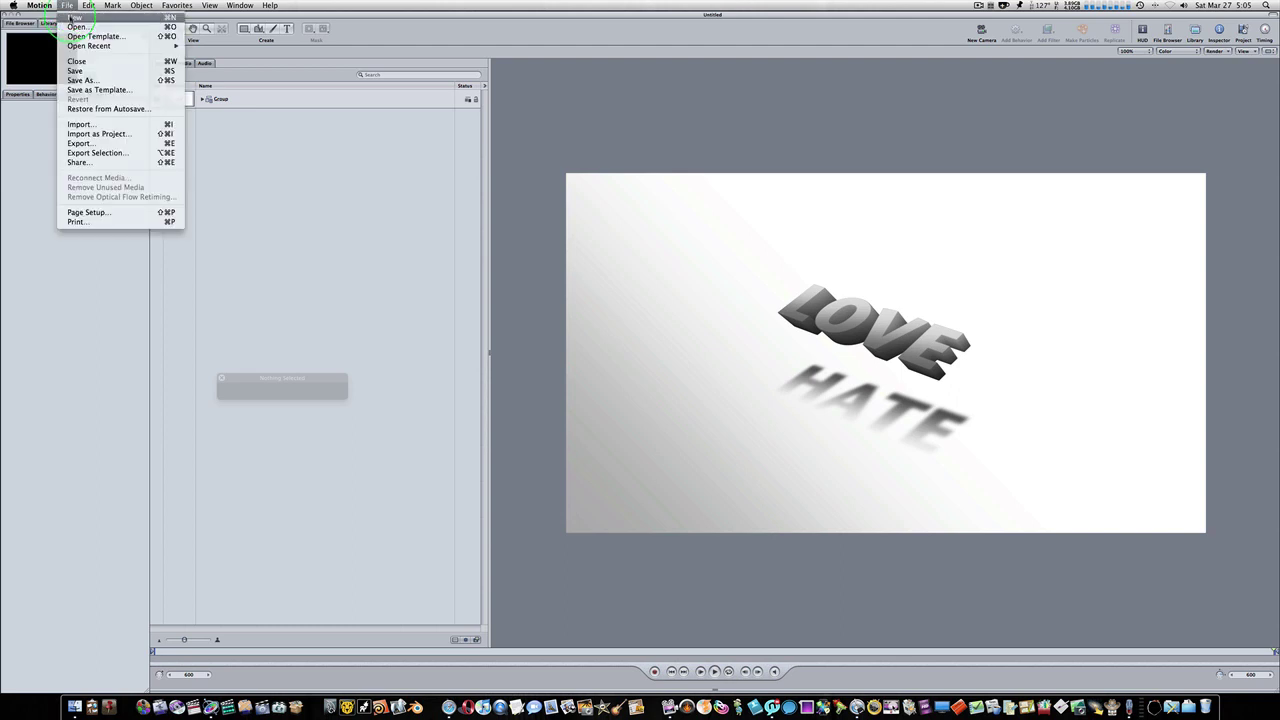
{"action": "left_click", "coordinate": [72, 20]}
{"action": "left_click", "coordinate": [717, 254]}
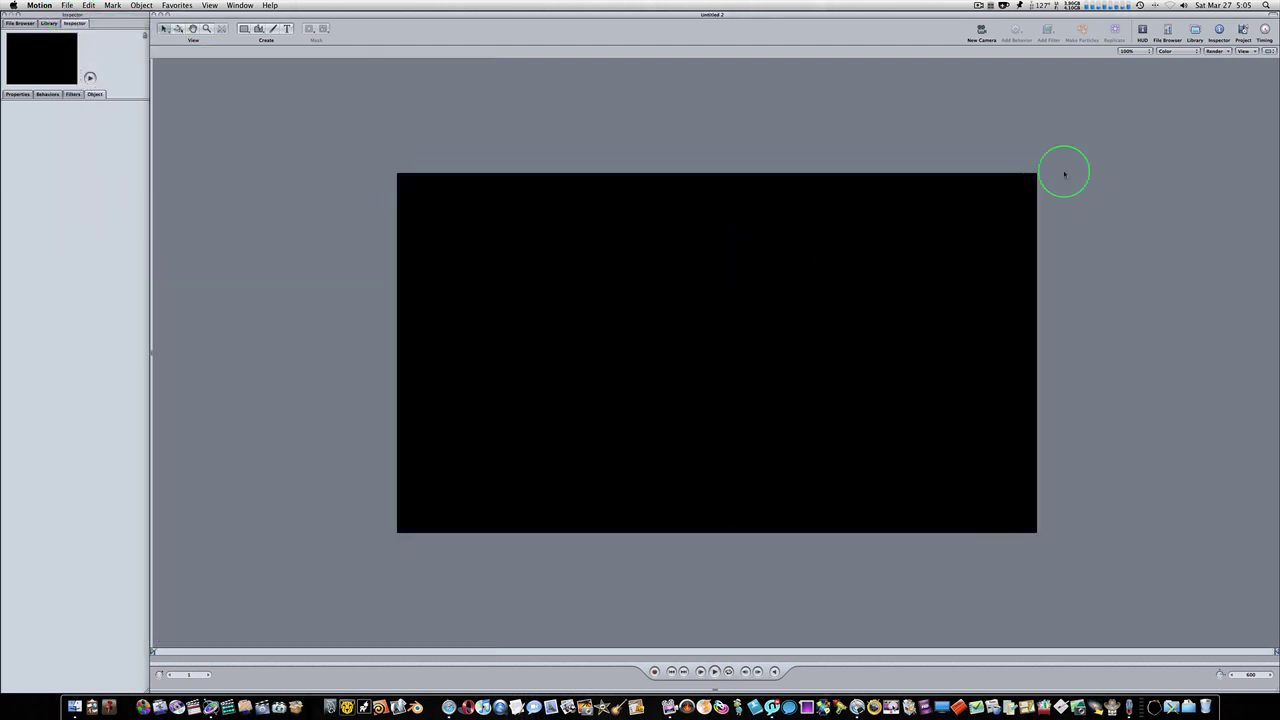
{"action": "left_click", "coordinate": [1245, 33]}
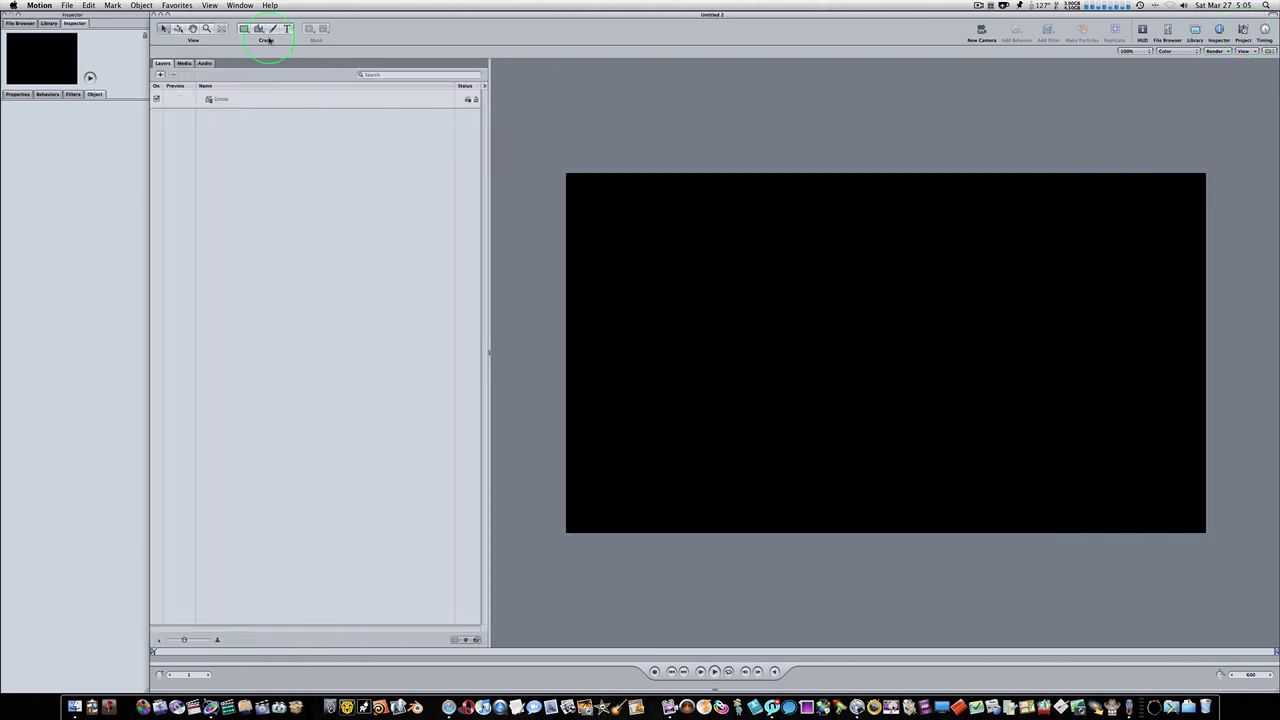
{"action": "left_click", "coordinate": [52, 24]}
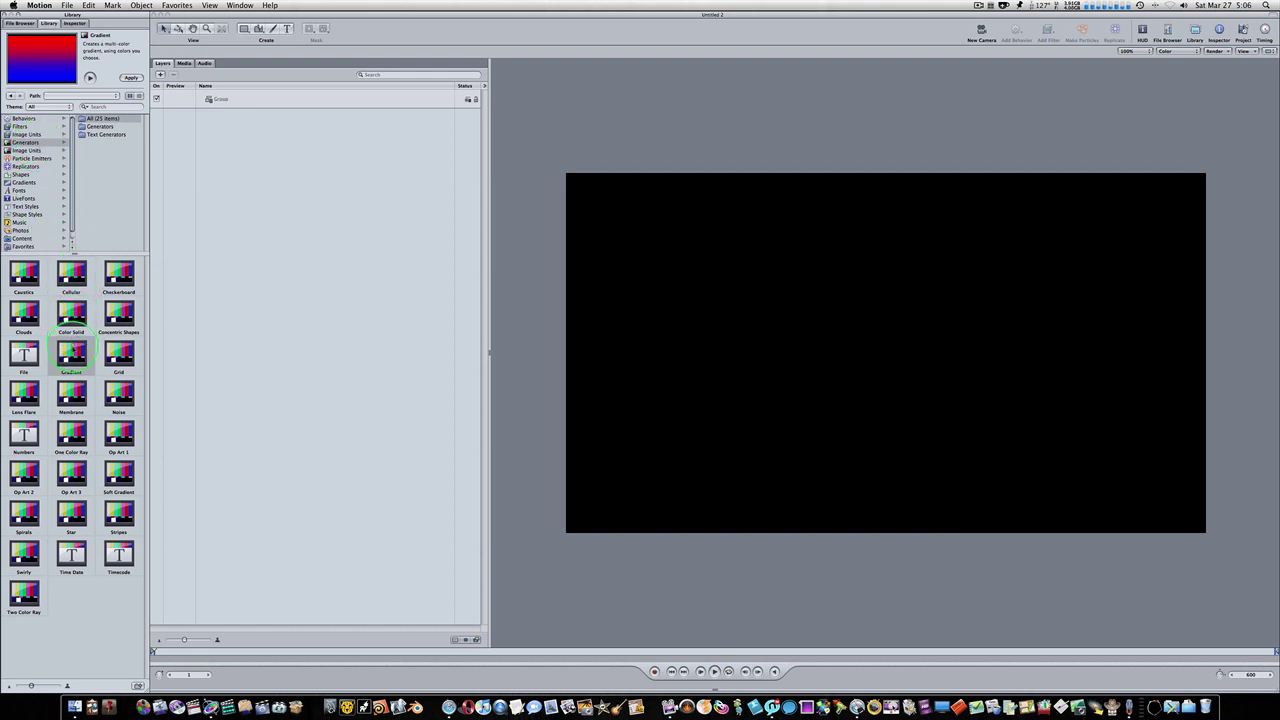
Add the Gradient generator to the project and apply the Grayscale gradient preset
{"action": "left_click", "coordinate": [130, 78]}
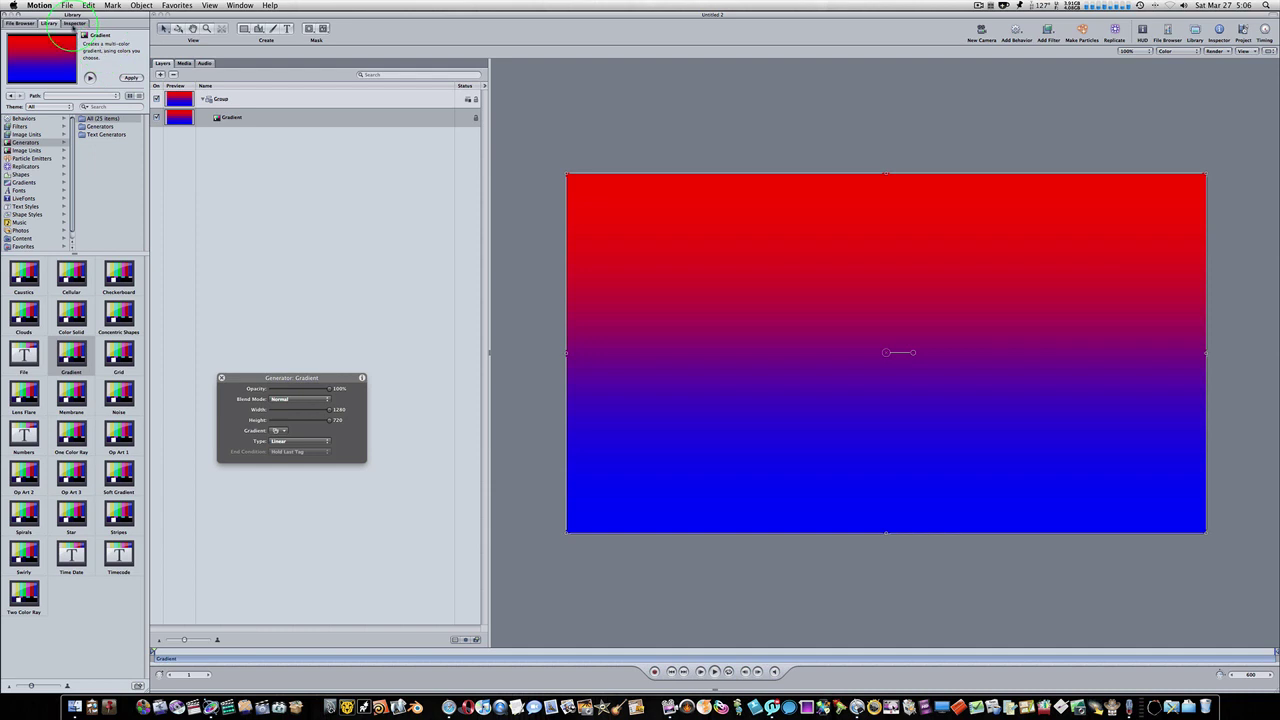
{"action": "left_click", "coordinate": [74, 23]}
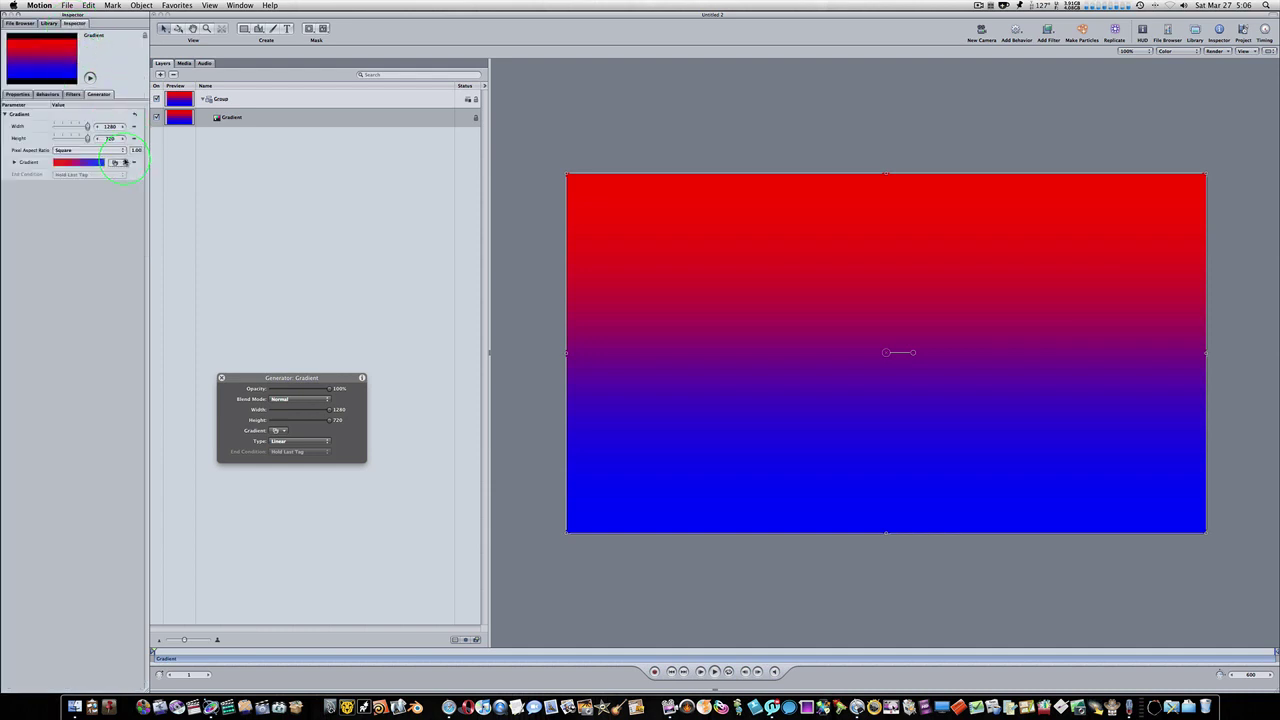
{"action": "left_click", "coordinate": [117, 162]}
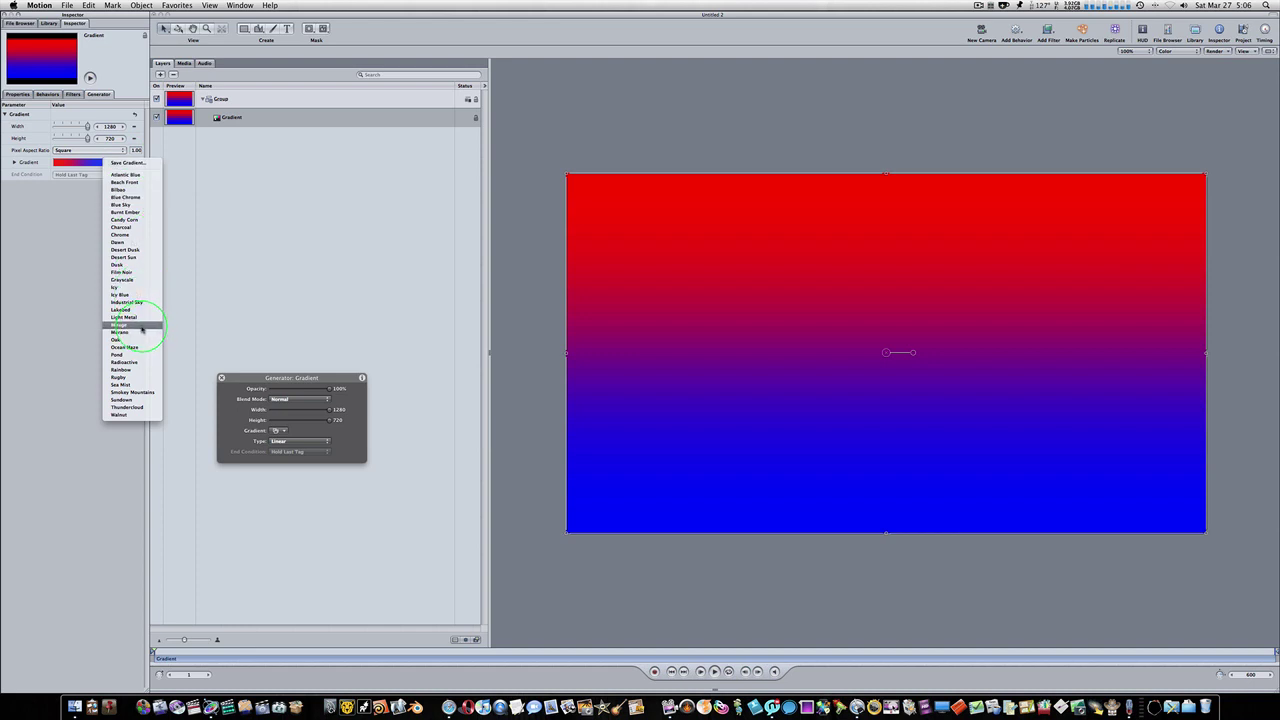
{"action": "left_click", "coordinate": [132, 280]}
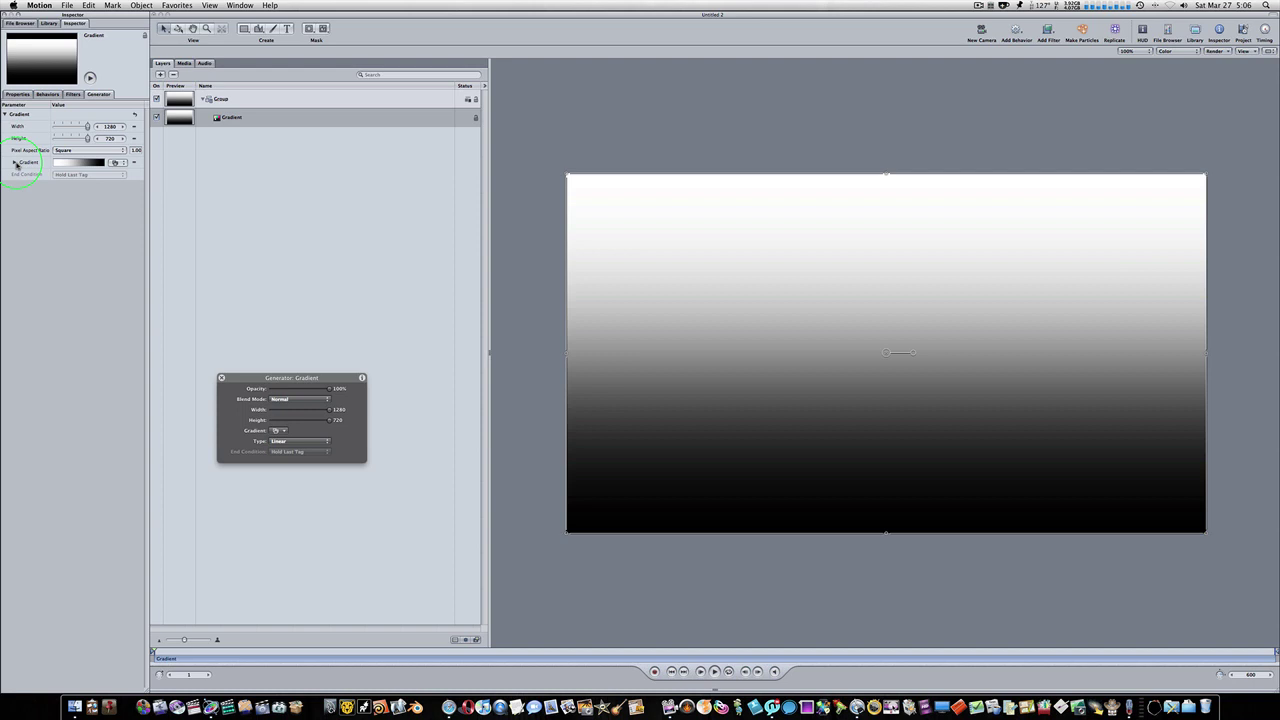
Change the gradient's black end colour to light grey (0.61)
{"action": "left_click", "coordinate": [15, 163]}
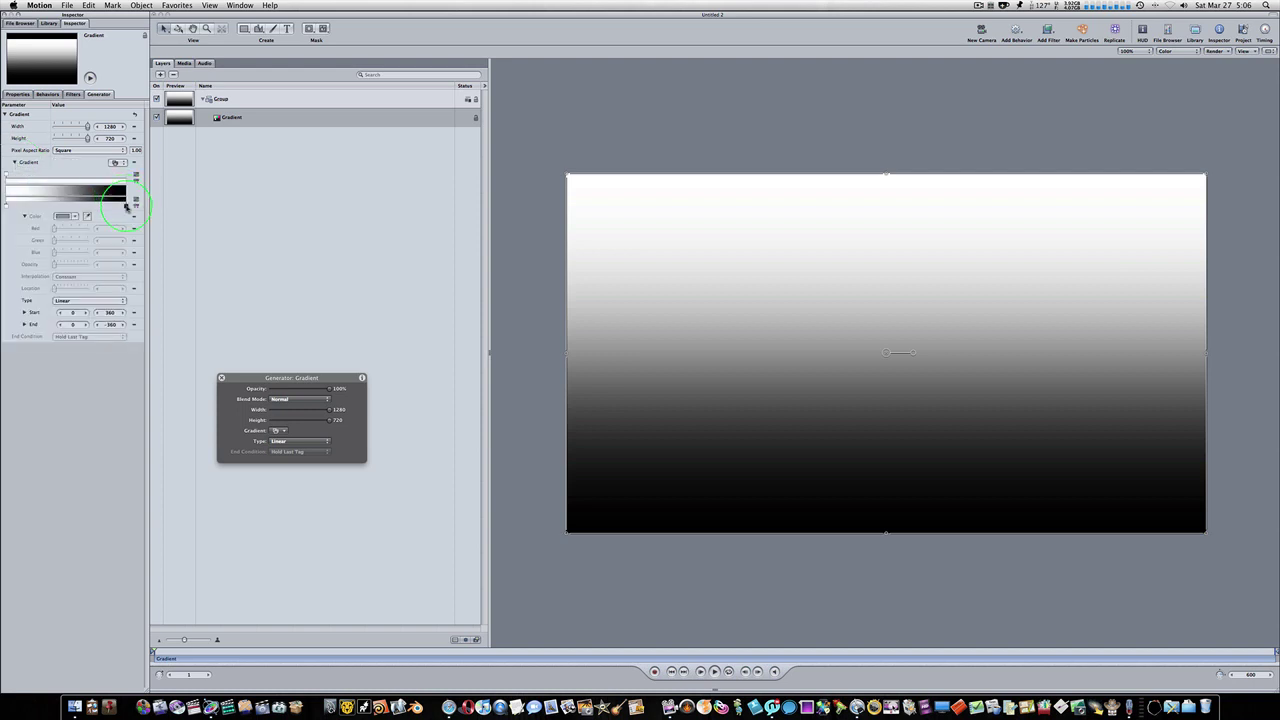
{"action": "left_click", "coordinate": [127, 206]}
{"action": "left_click", "coordinate": [62, 216]}
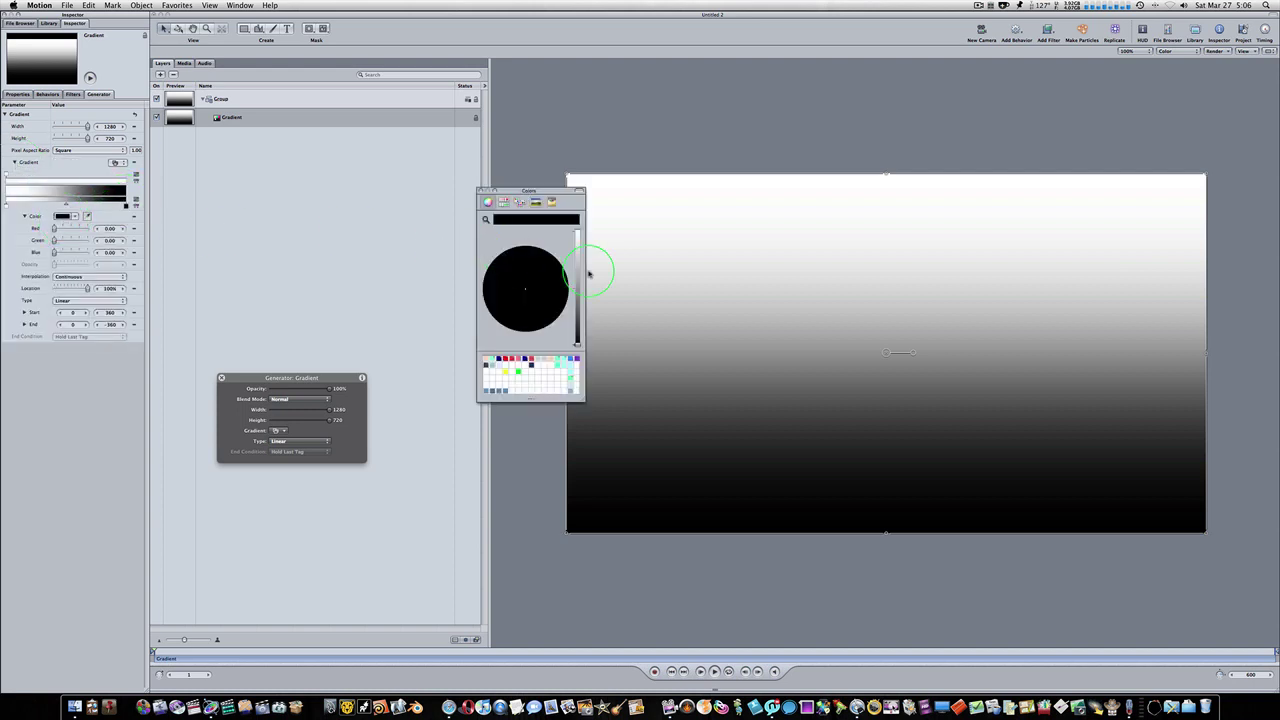
{"action": "left_click", "coordinate": [577, 289]}
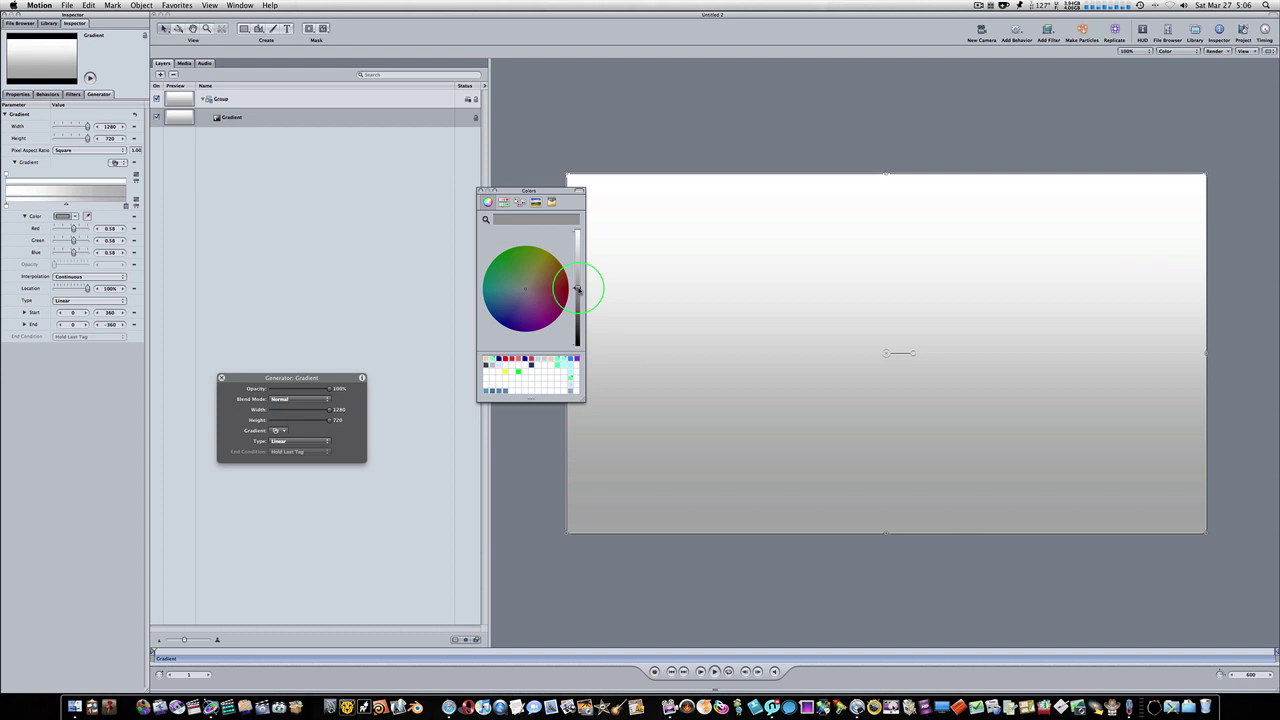
{"action": "left_click_drag", "start_coordinate": [577, 289], "coordinate": [577, 285]}
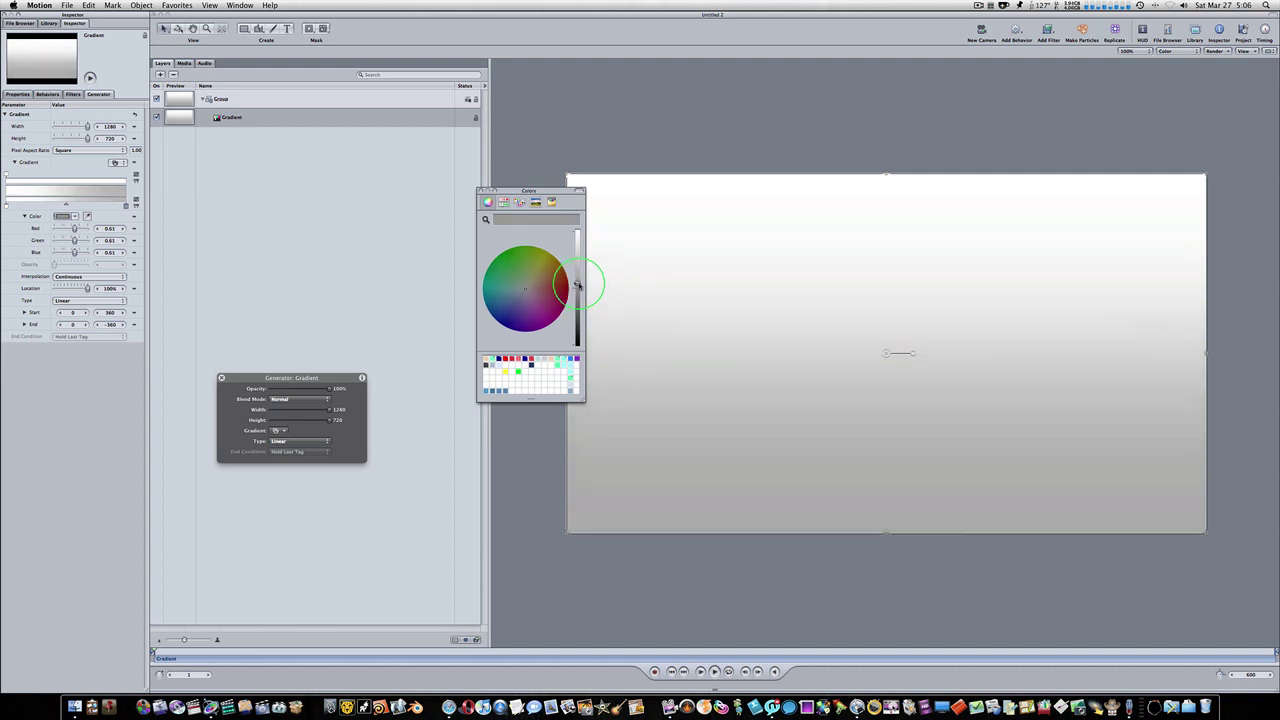
{"action": "left_click", "coordinate": [481, 191]}
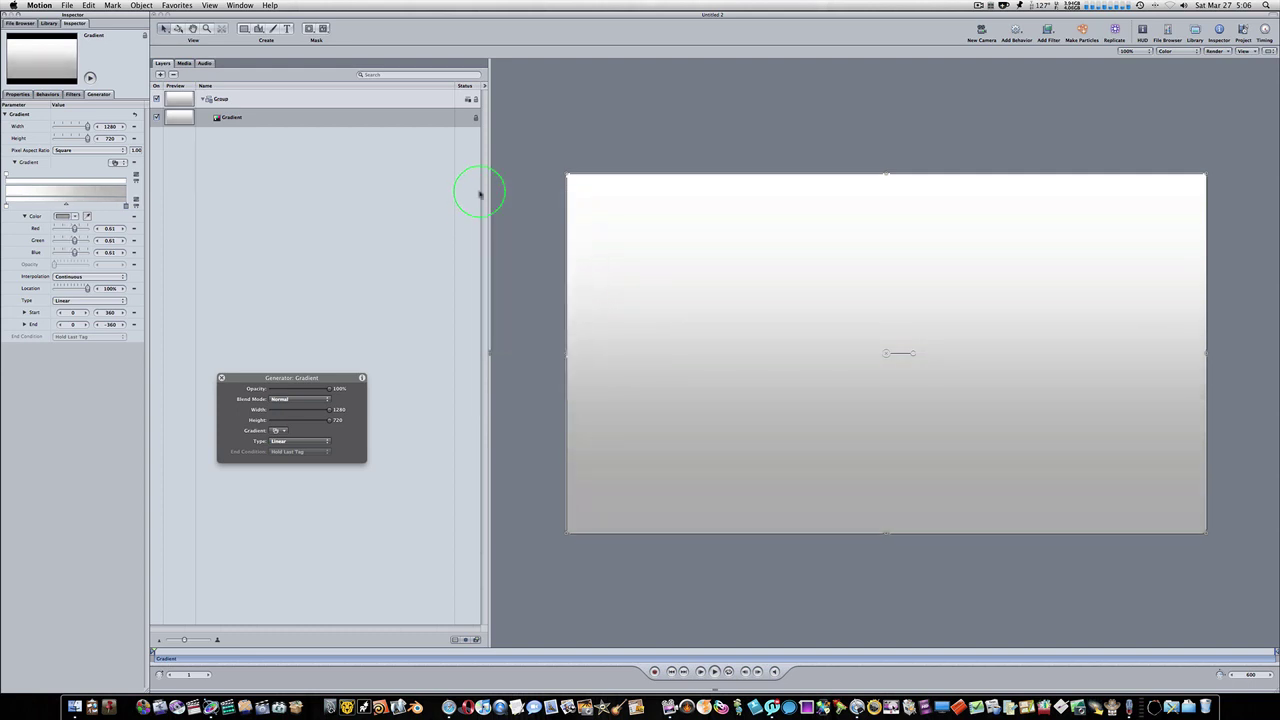
Drag the gradient's direction handle so it runs diagonally from grey lower-left to white upper-right
{"action": "right_click", "coordinate": [660, 295]}
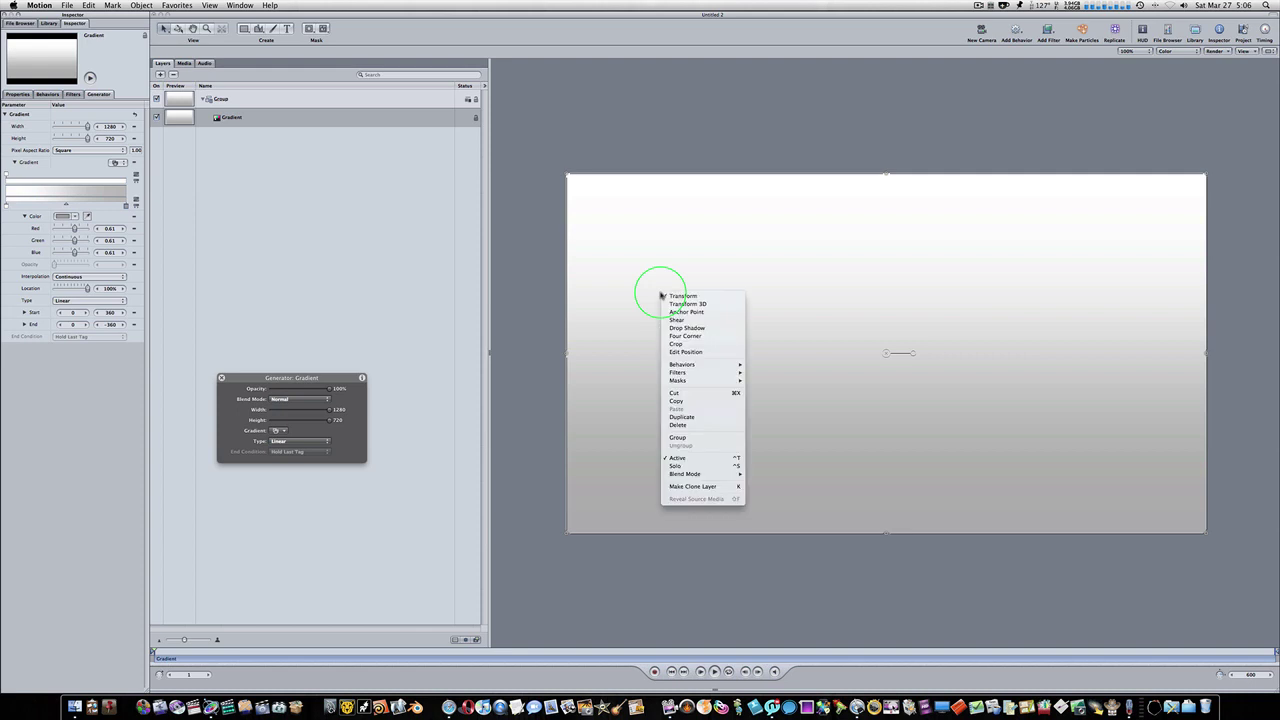
{"action": "left_click", "coordinate": [674, 351]}
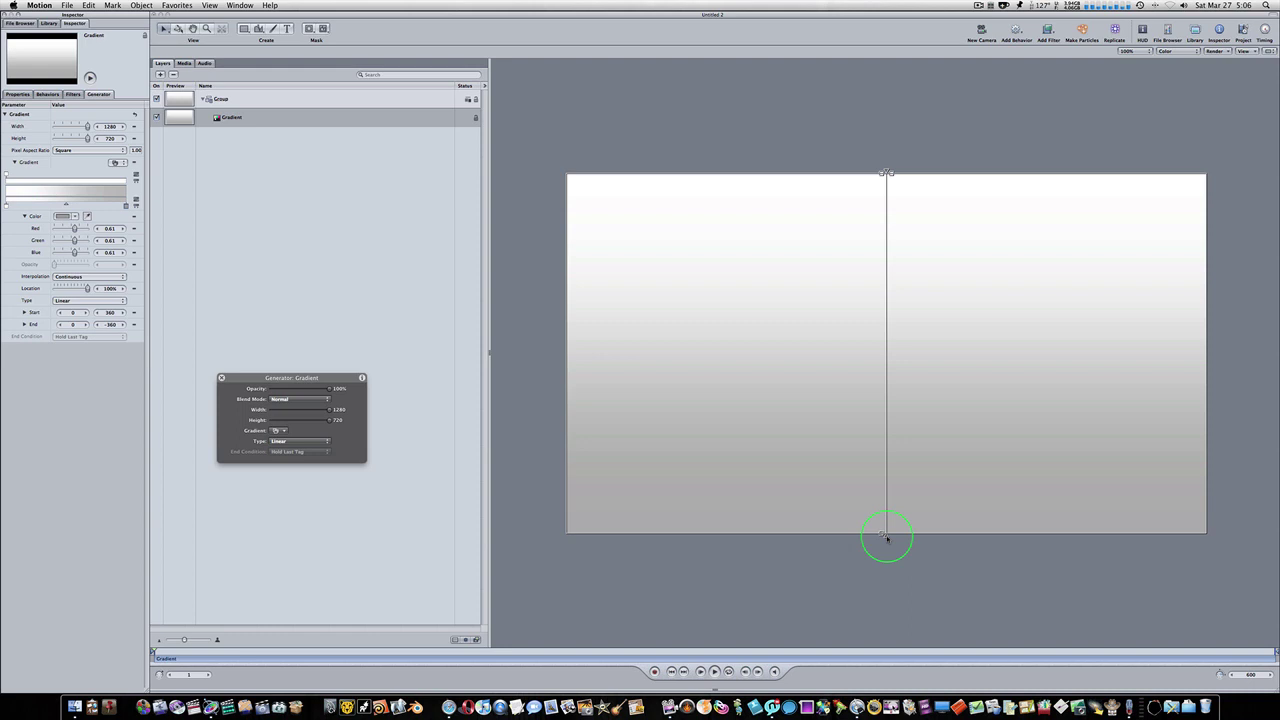
{"action": "left_click_drag", "start_coordinate": [886, 538], "coordinate": [607, 561]}
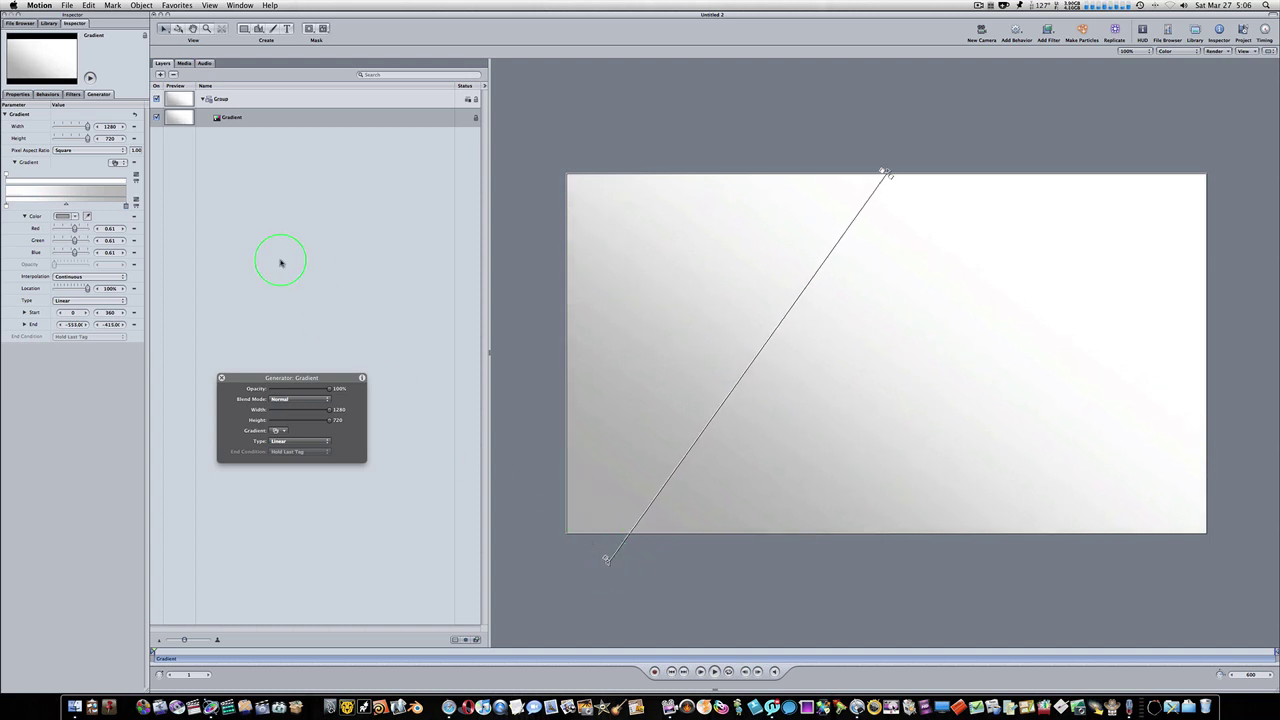
{"action": "left_click", "coordinate": [313, 192]}
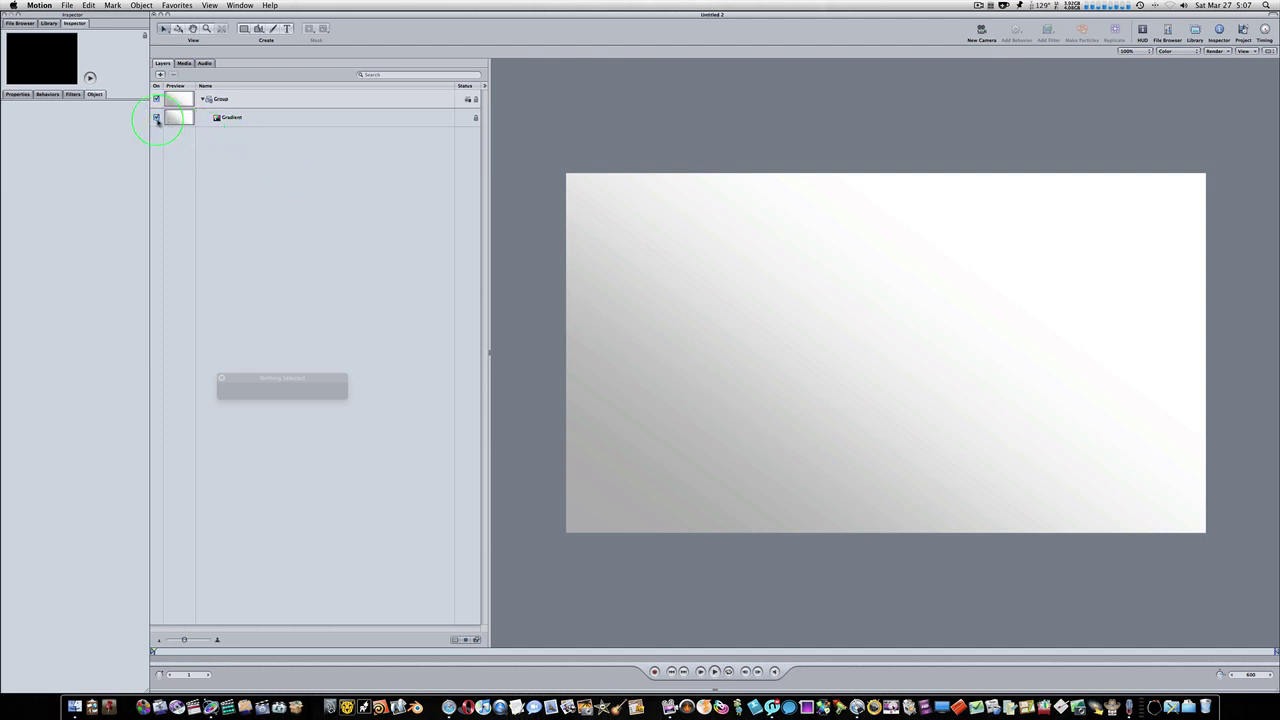
Hide the Gradient layer and add a new text layer reading LOVE to the Group
{"action": "left_click", "coordinate": [156, 118]}
{"action": "left_click", "coordinate": [254, 99]}
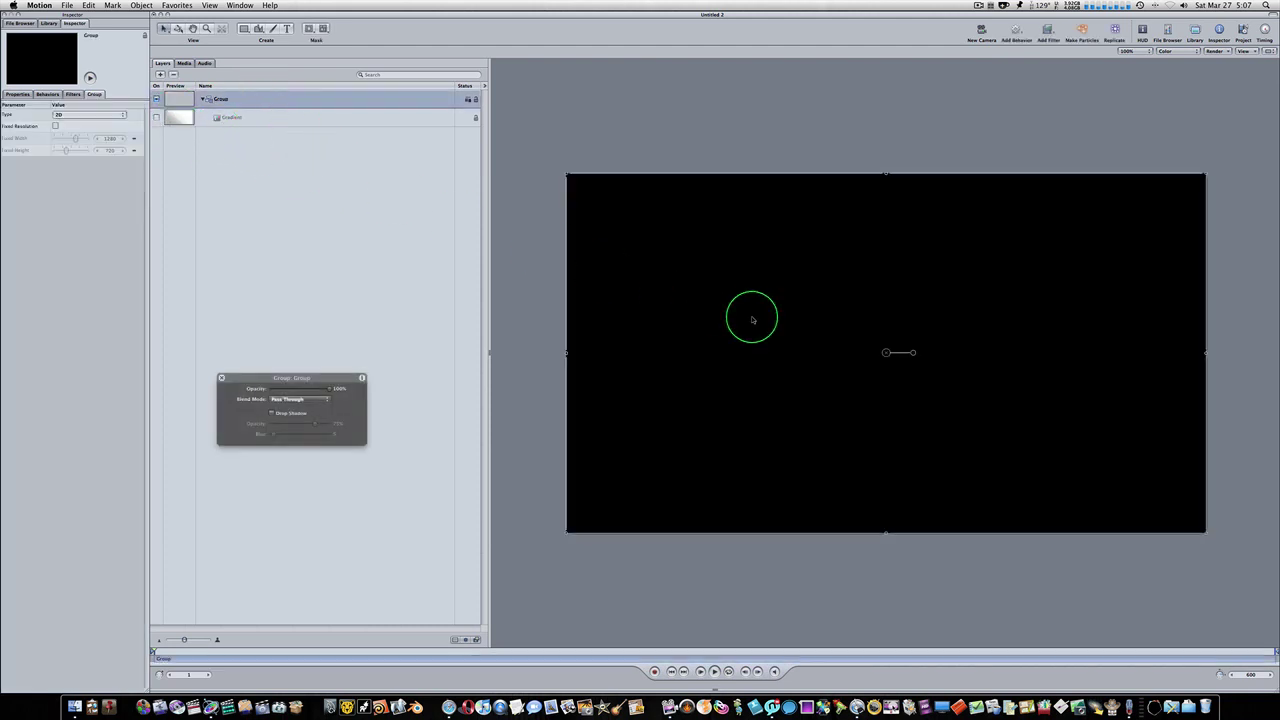
{"action": "key", "text": "t"}
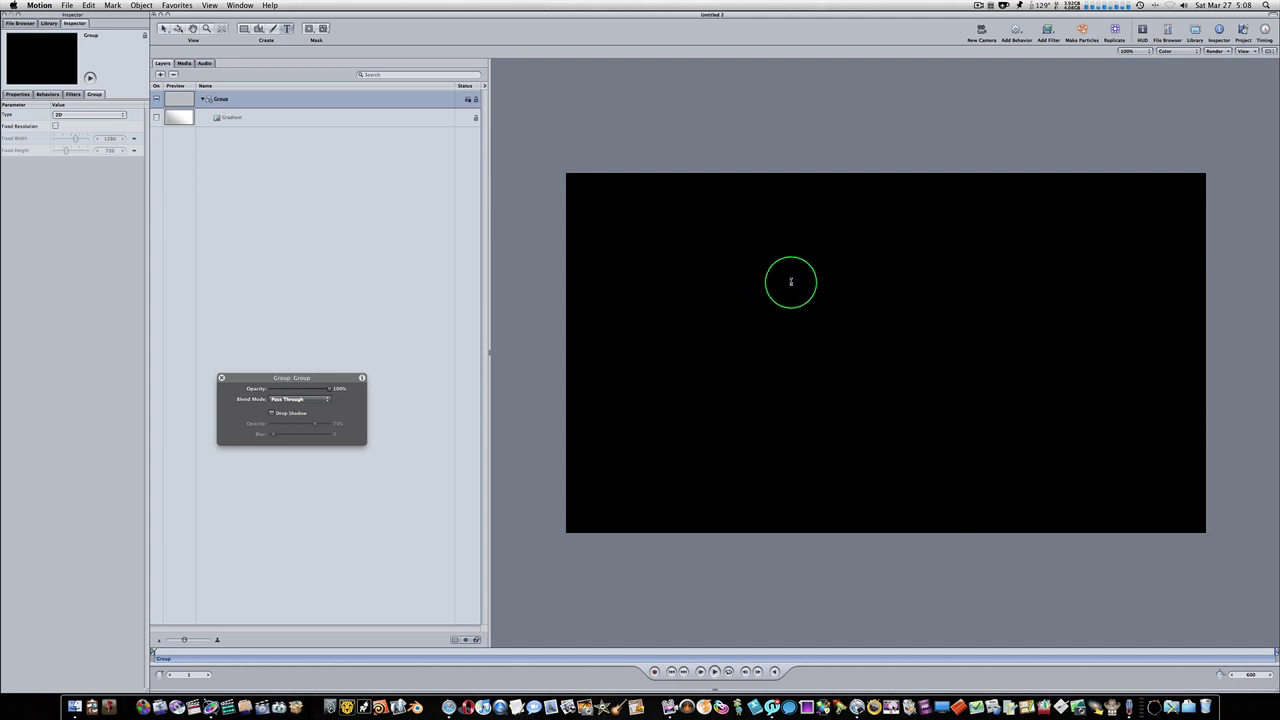
{"action": "left_click", "coordinate": [981, 350]}
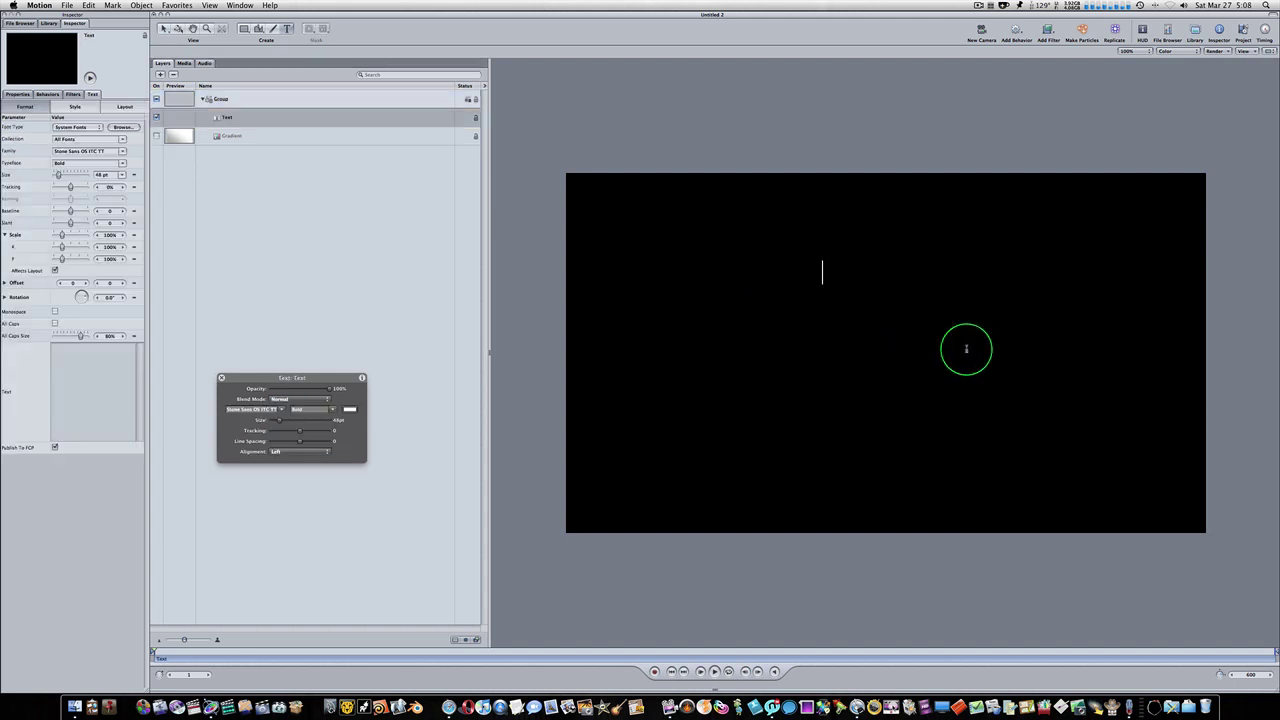
{"action": "type", "text": "LOVE"}
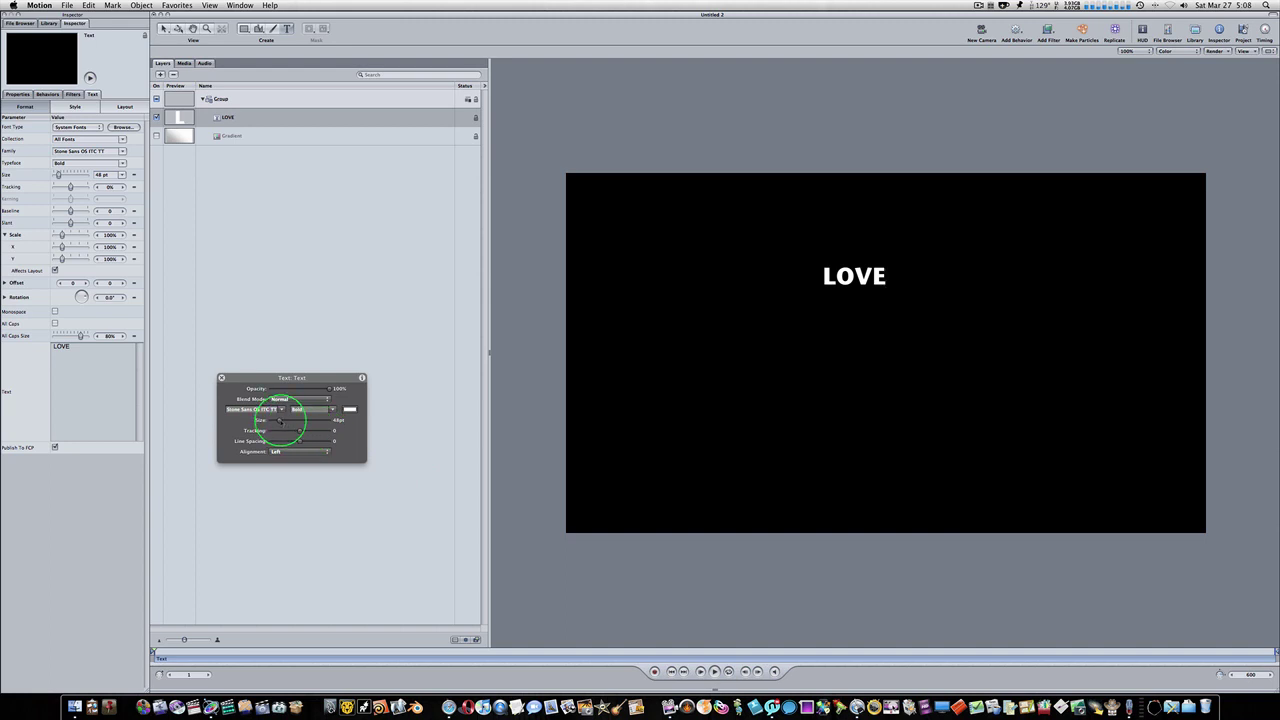
Set the LOVE text to 157 pt in Stone Sans OS ITC TT Bold
{"action": "left_click_drag", "start_coordinate": [284, 421], "coordinate": [304, 421]}
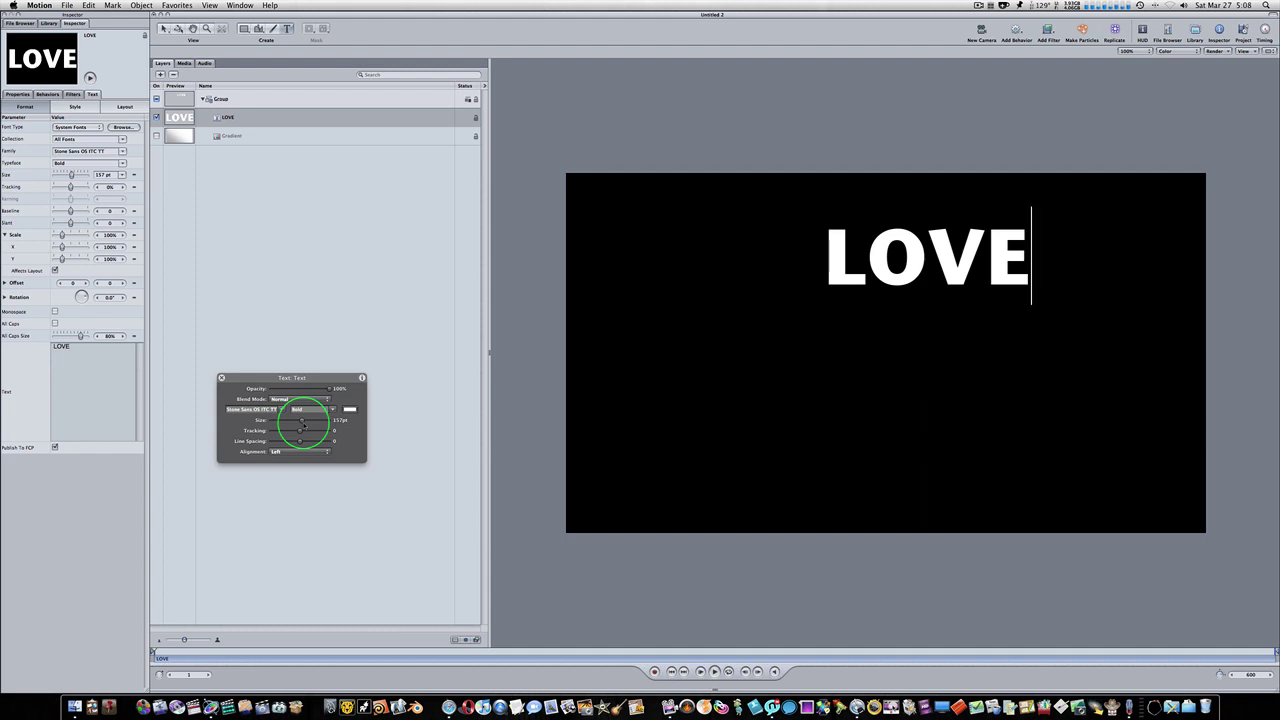
{"action": "left_click", "coordinate": [281, 410]}
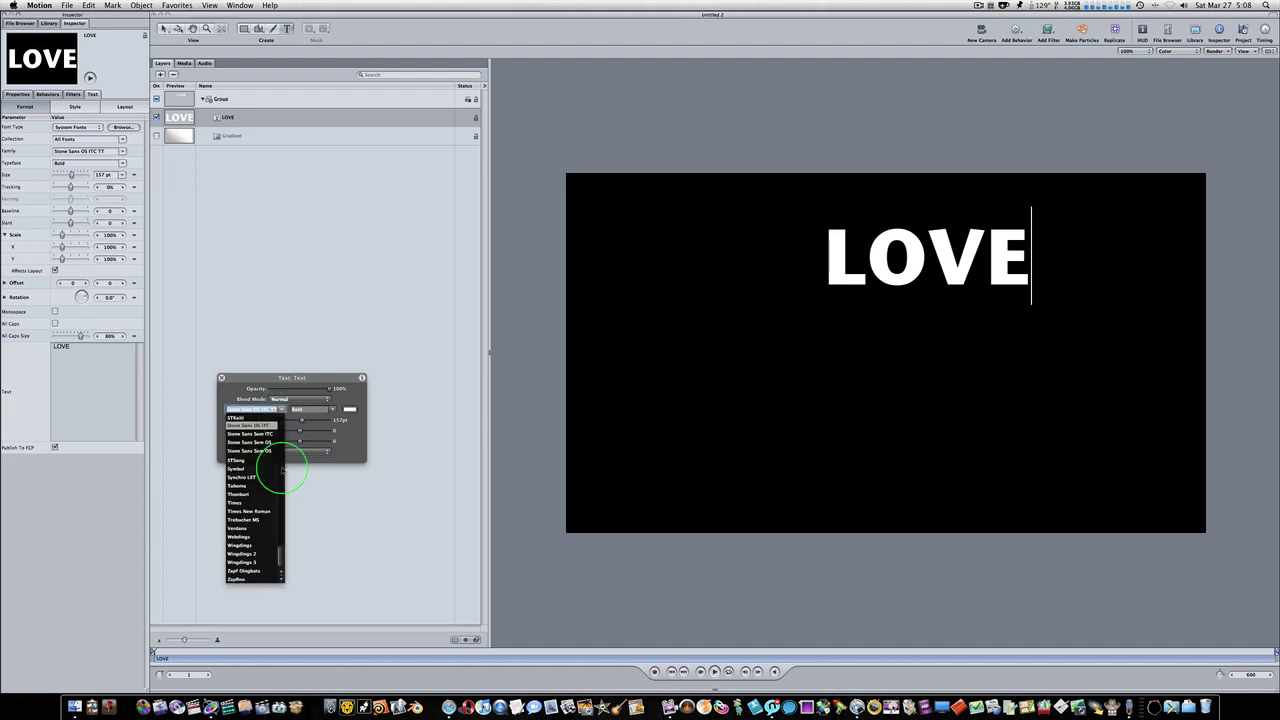
{"action": "left_click", "coordinate": [257, 429]}
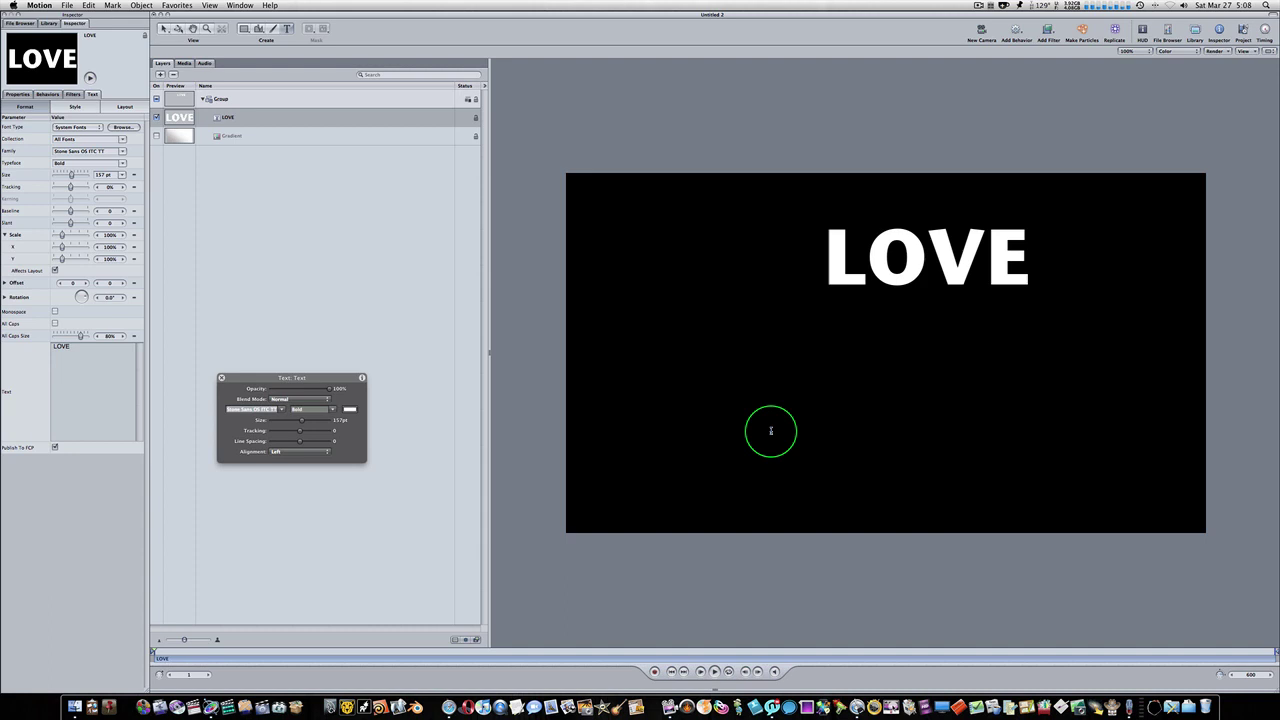
{"action": "key", "text": "Escape"}
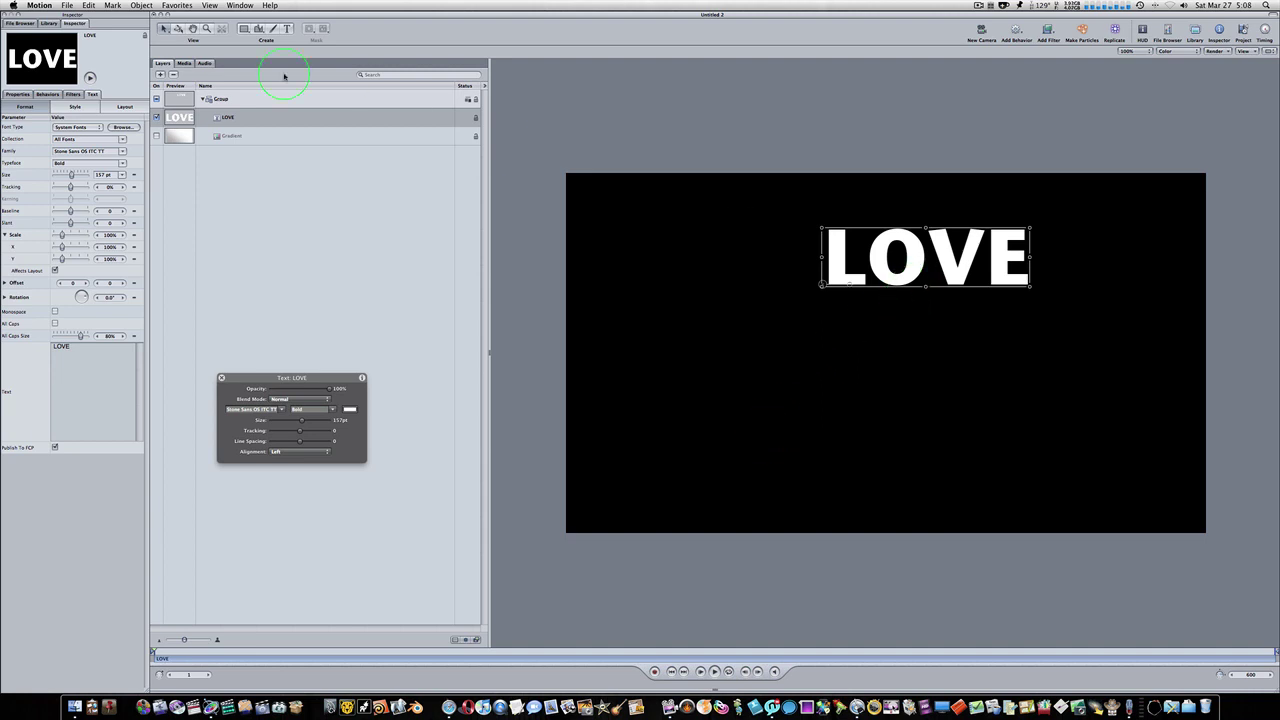
Change the LOVE text's face fill from solid colour to Gradient
{"action": "left_click", "coordinate": [74, 106]}
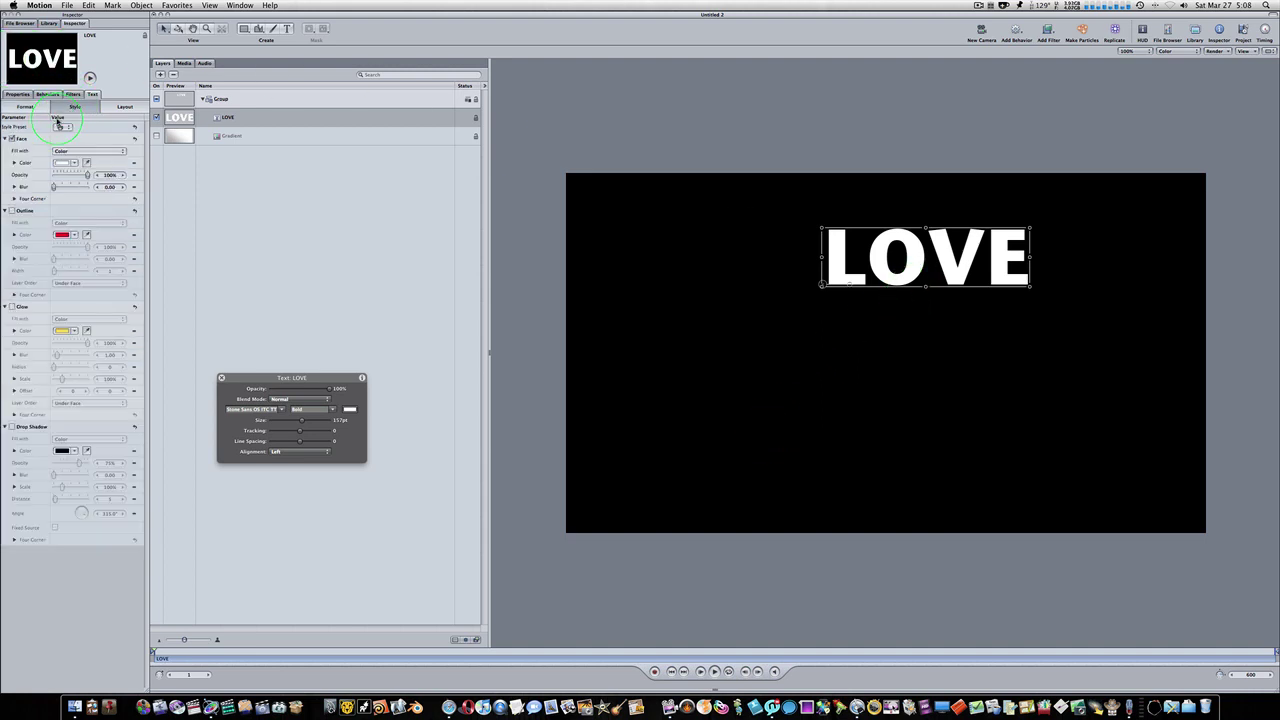
{"action": "left_click", "coordinate": [77, 152]}
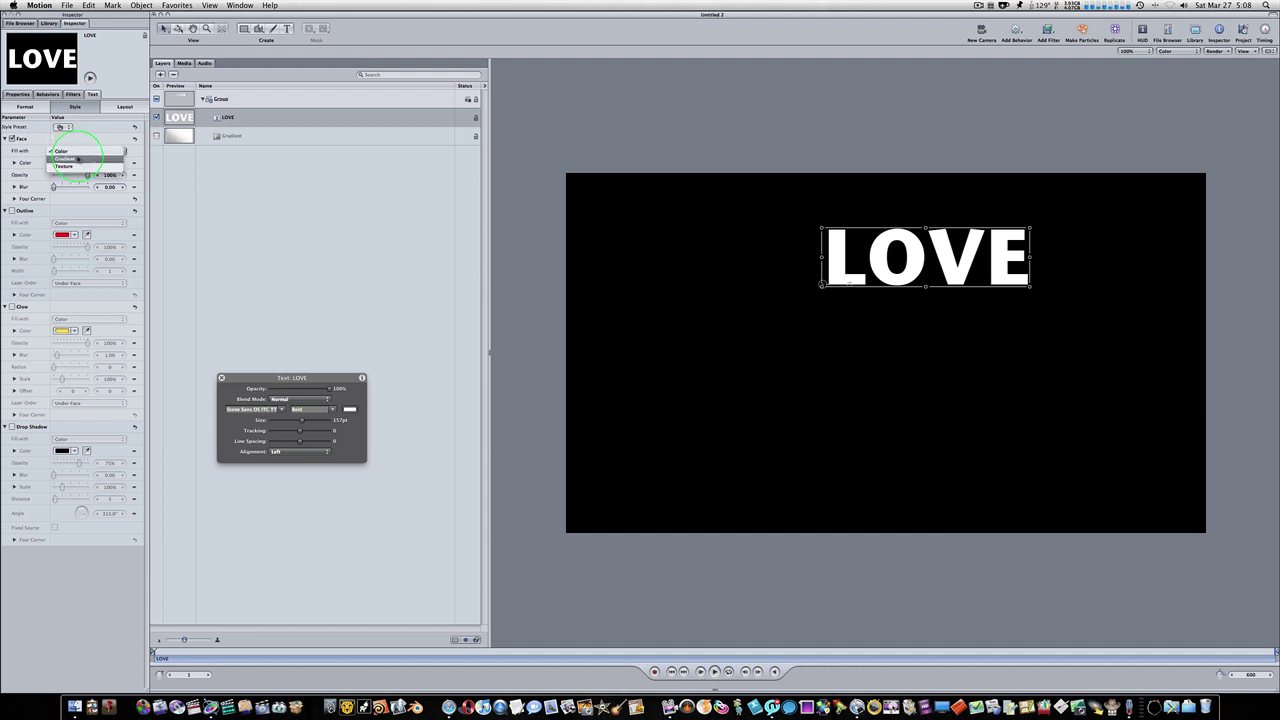
{"action": "left_click", "coordinate": [77, 159]}
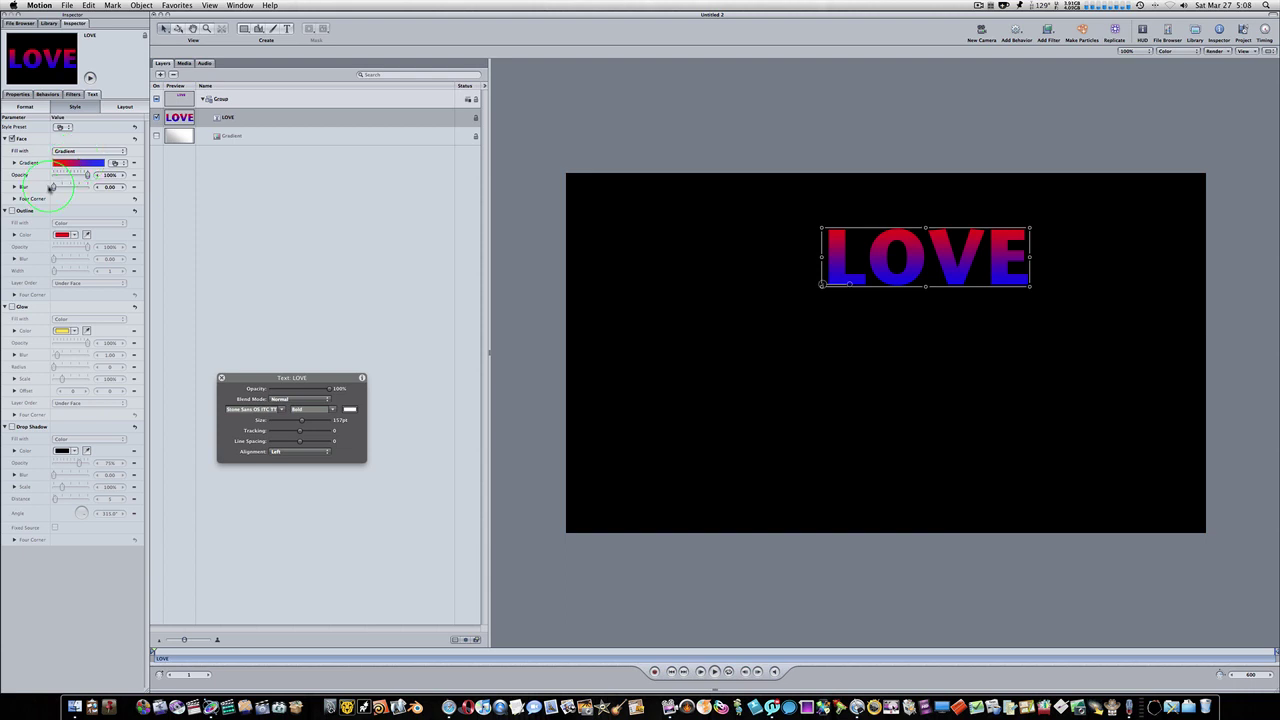
{"action": "left_click", "coordinate": [14, 163]}
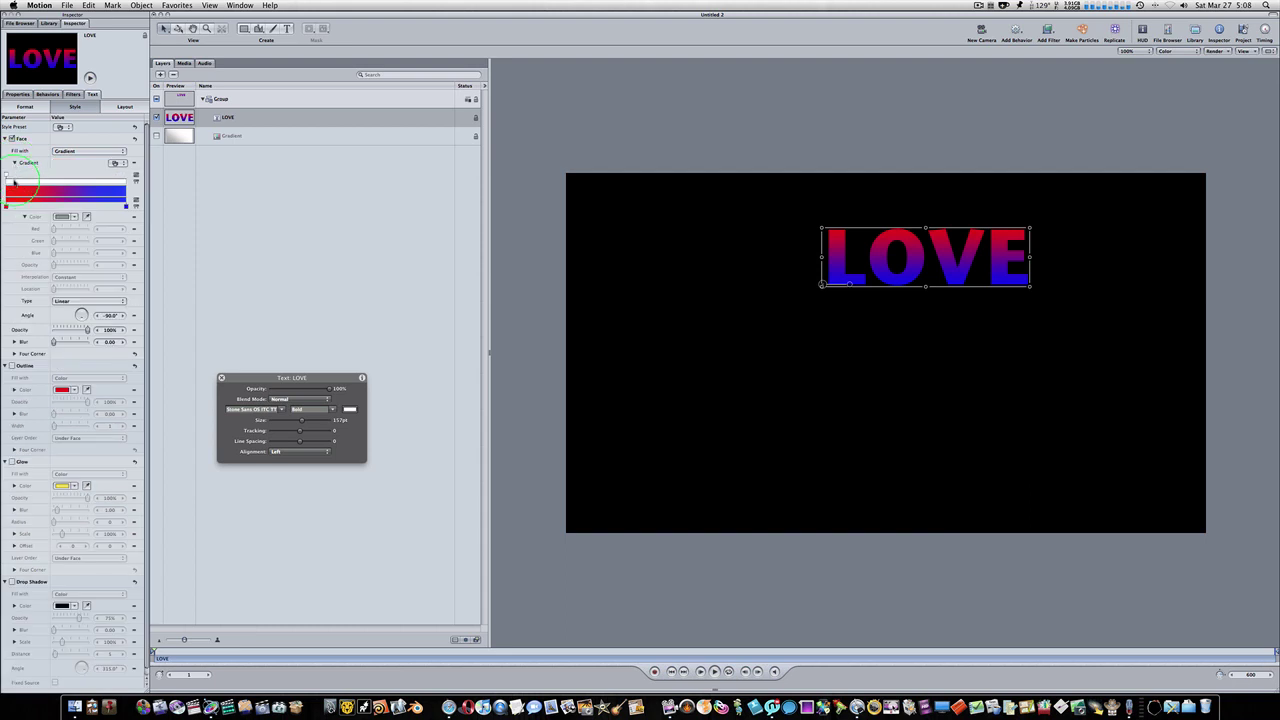
Make the left gradient stop light grey (0.87) and widen its location
{"action": "left_click", "coordinate": [6, 207]}
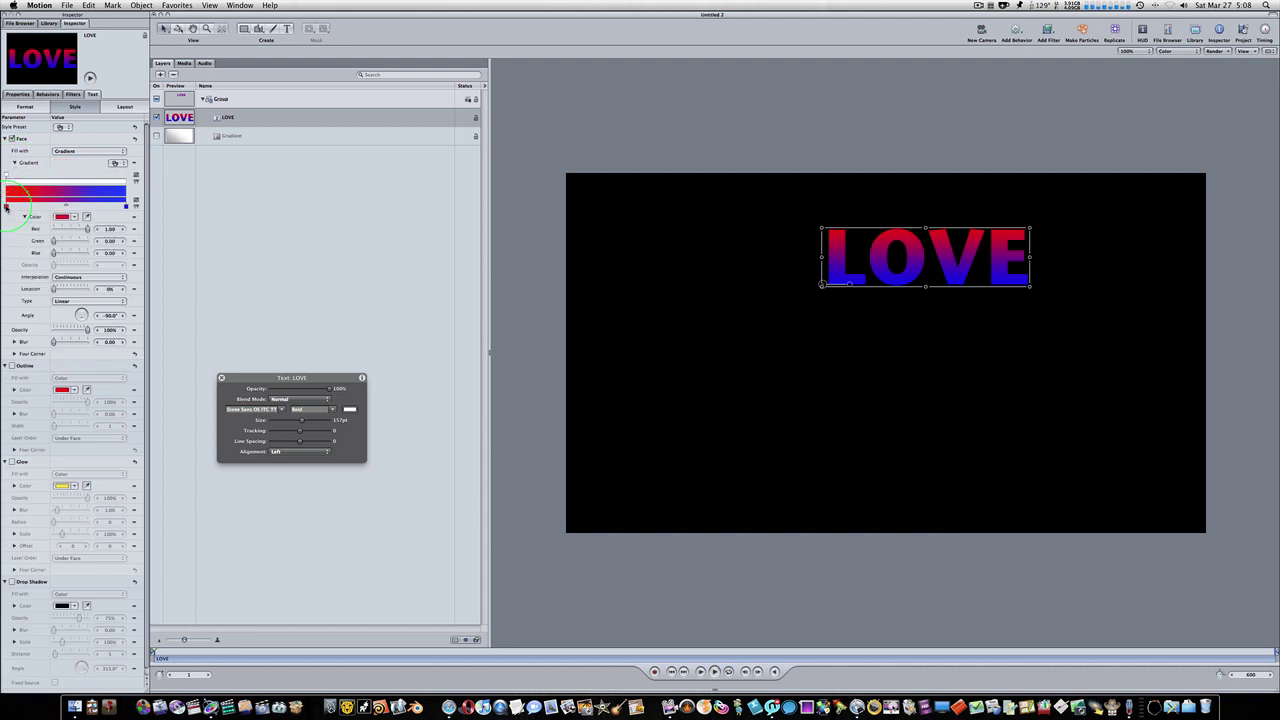
{"action": "left_click", "coordinate": [108, 230]}
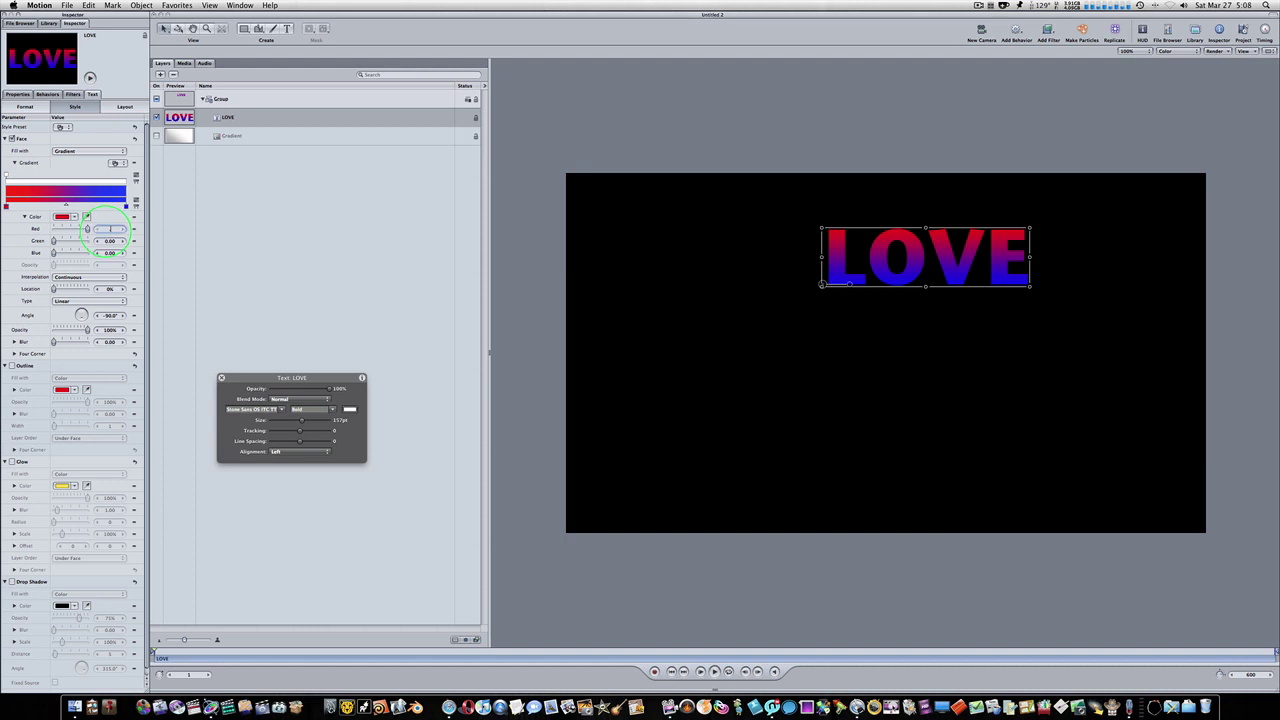
{"action": "key", "text": "Tab"}
{"action": "type", "text": ".87"}
{"action": "key", "text": "Tab"}
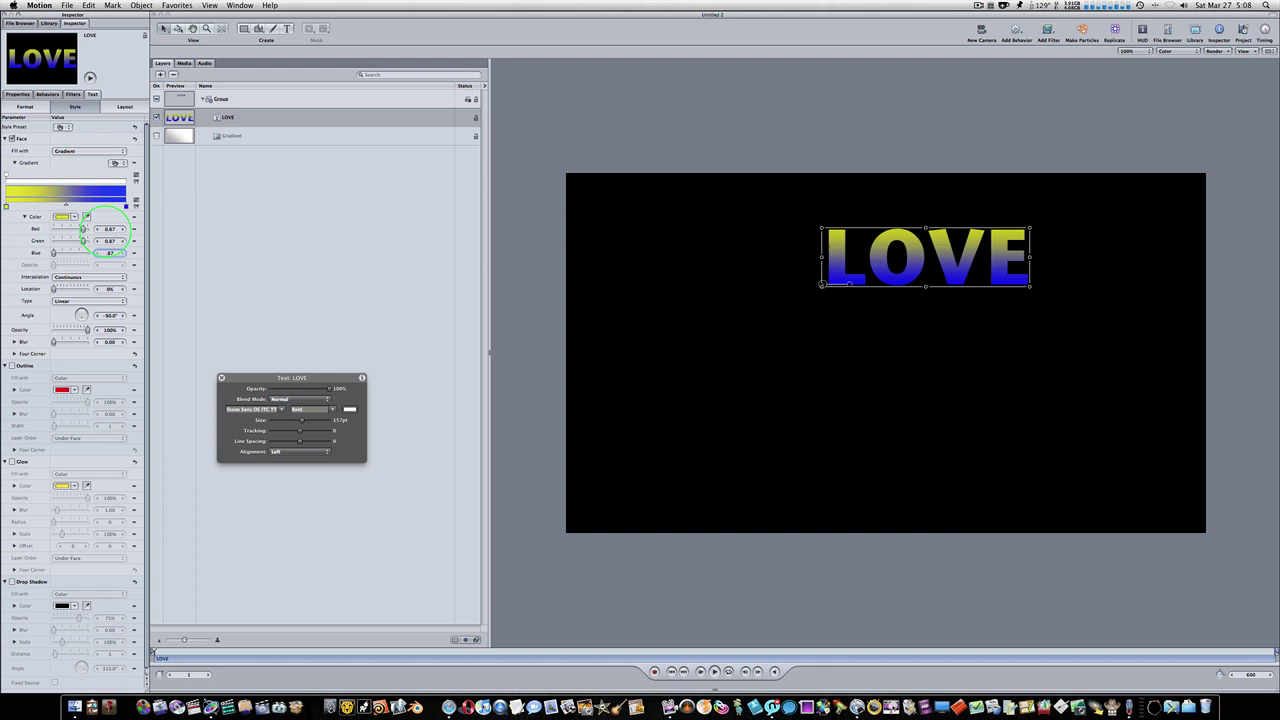
{"action": "key", "text": "Return"}
{"action": "left_click", "coordinate": [140, 254]}
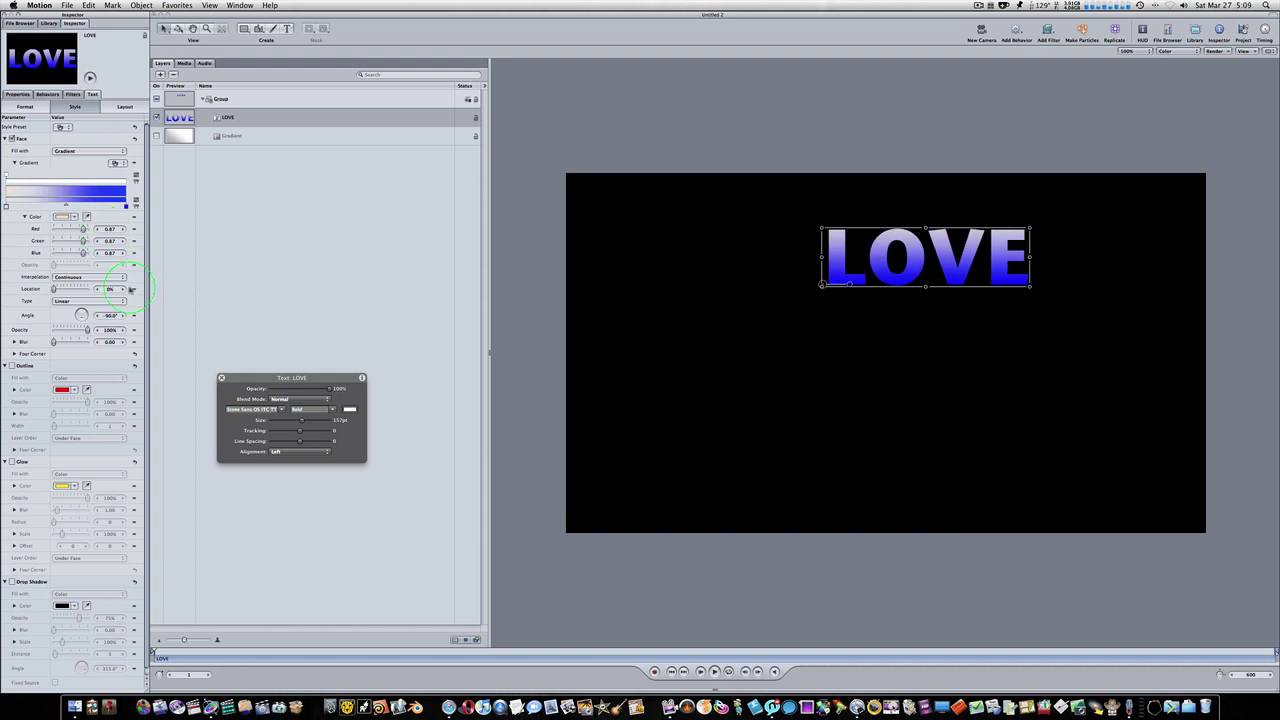
{"action": "left_click", "coordinate": [107, 315]}
{"action": "left_click", "coordinate": [111, 289]}
{"action": "left_click_drag", "start_coordinate": [111, 289], "coordinate": [113, 289]}
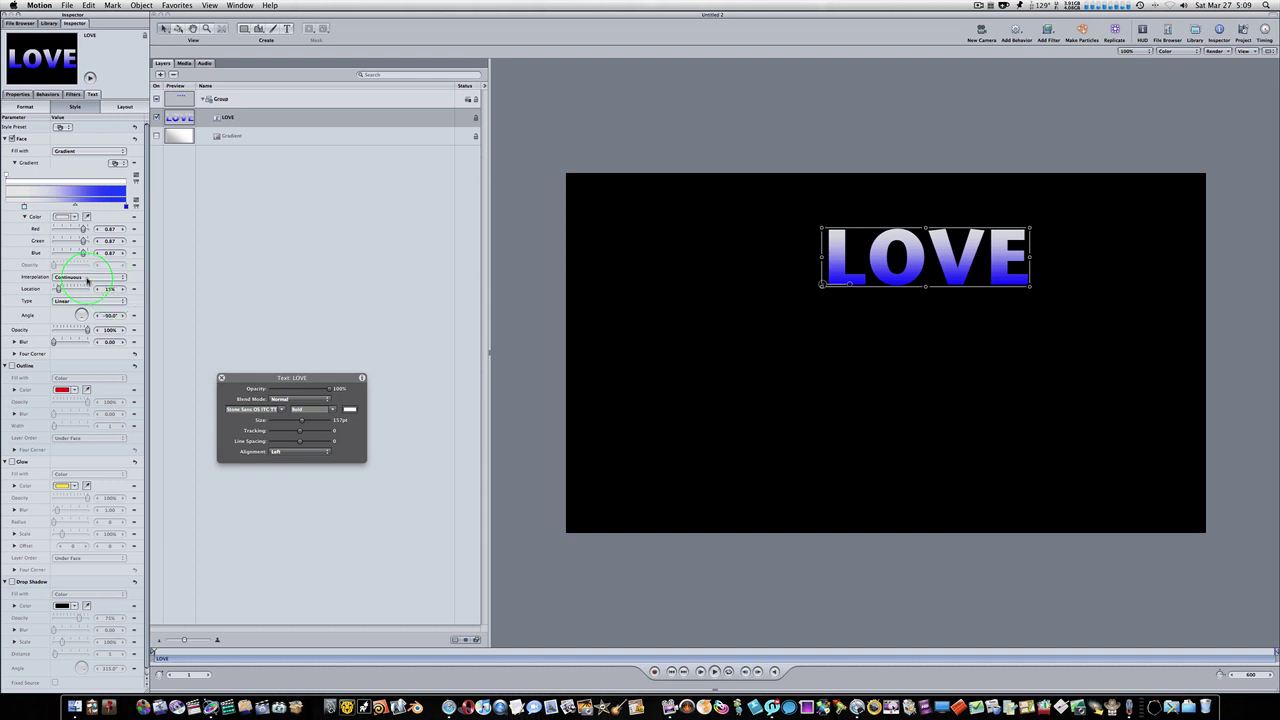
Make the right gradient stop dark grey (0.38) and set a new gradient angle
{"action": "left_click", "coordinate": [126, 207]}
{"action": "left_click", "coordinate": [112, 229]}
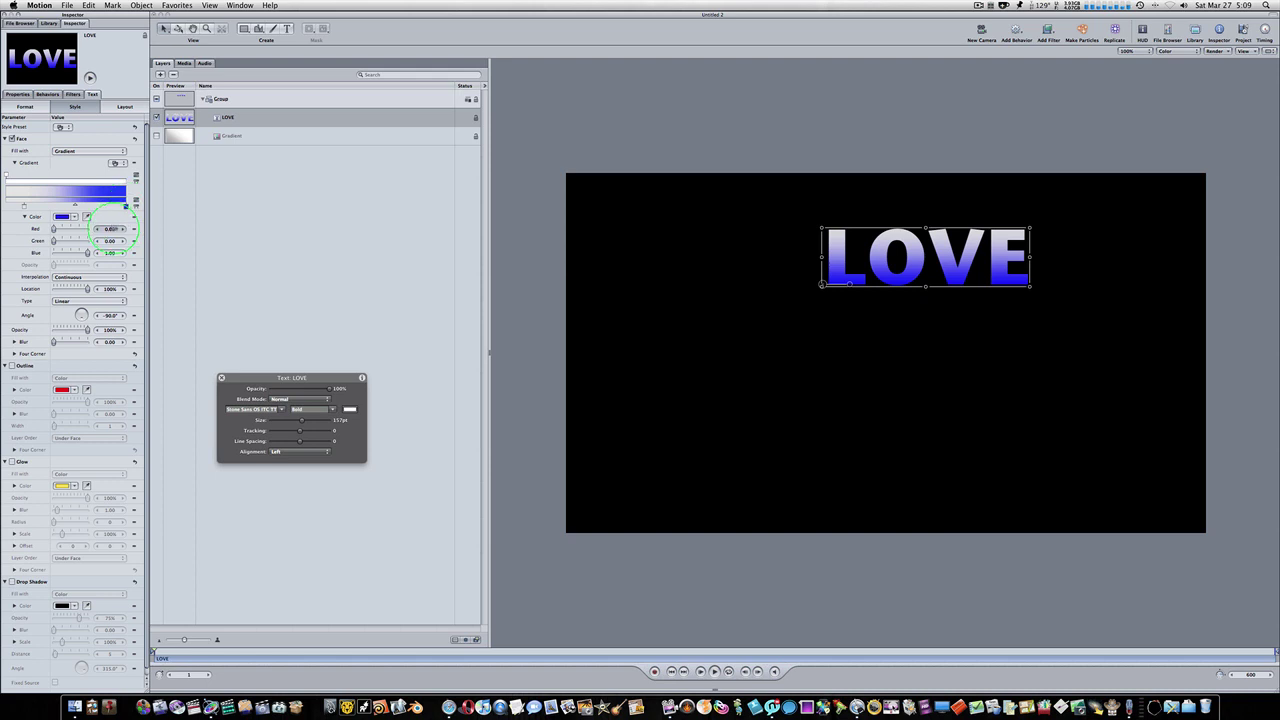
{"action": "type", "text": ".38"}
{"action": "key", "text": "Tab"}
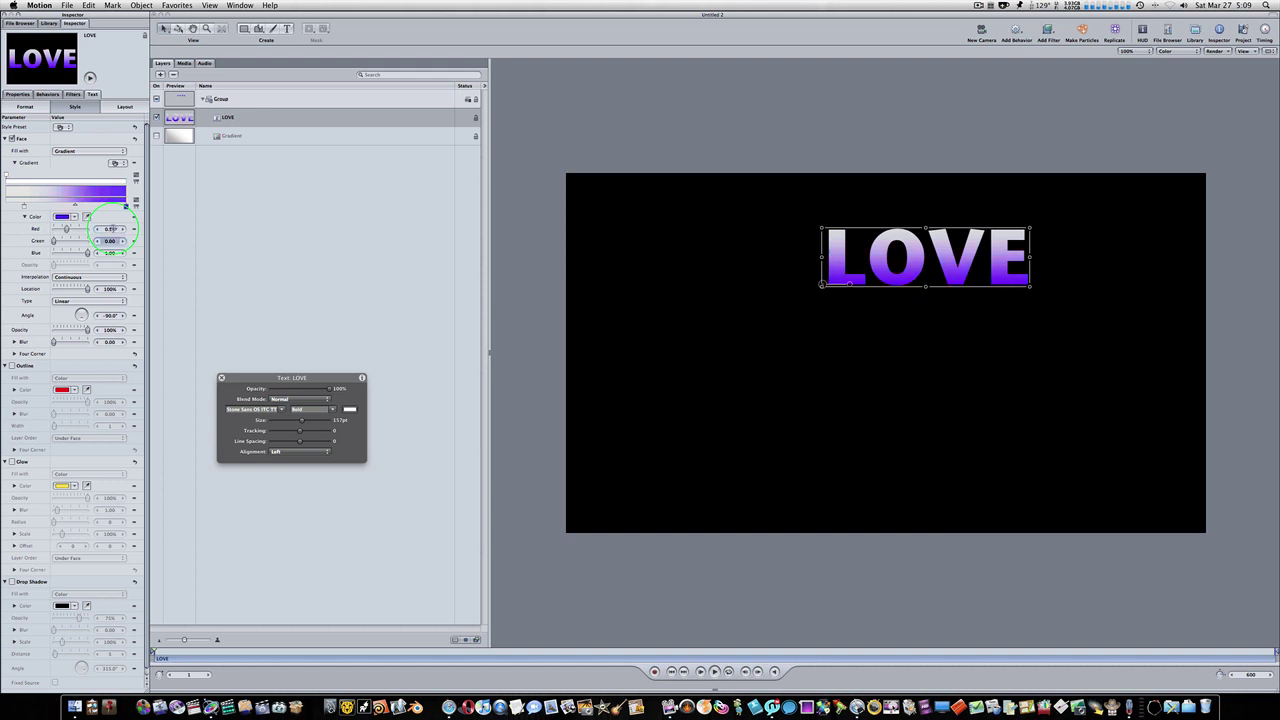
{"action": "type", "text": ".38"}
{"action": "key", "text": "Tab"}
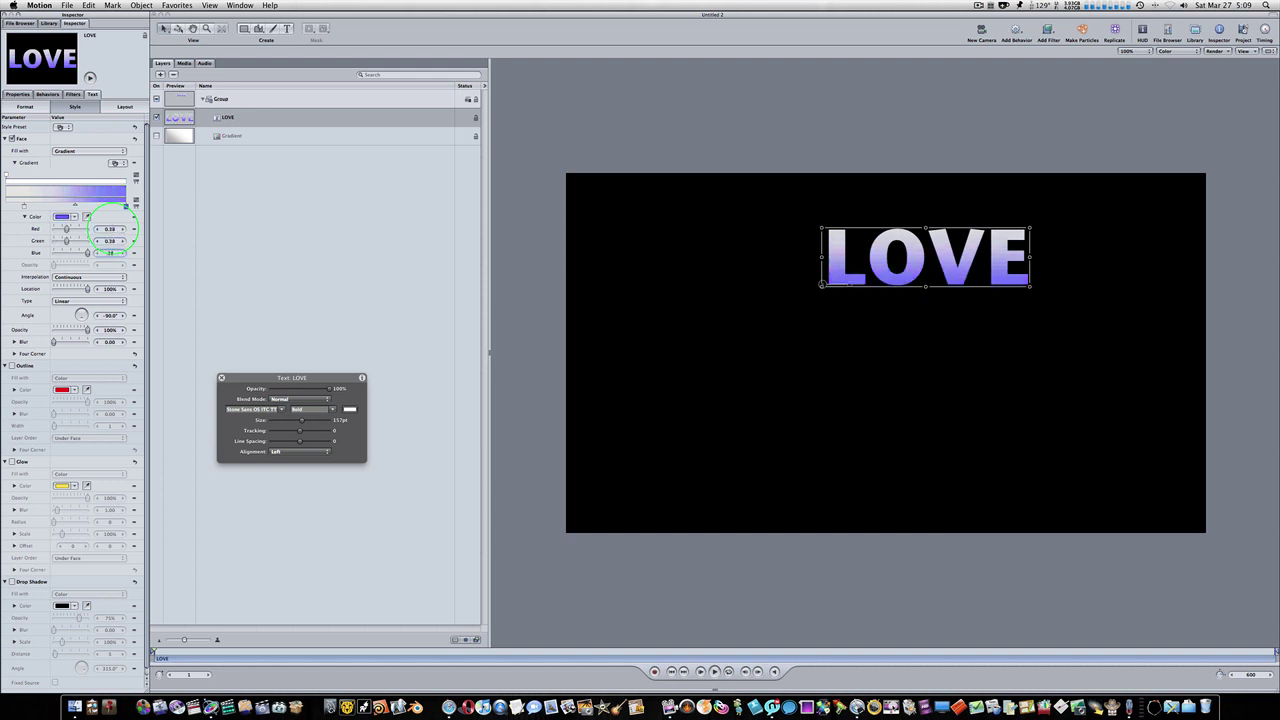
{"action": "key", "text": "Return"}
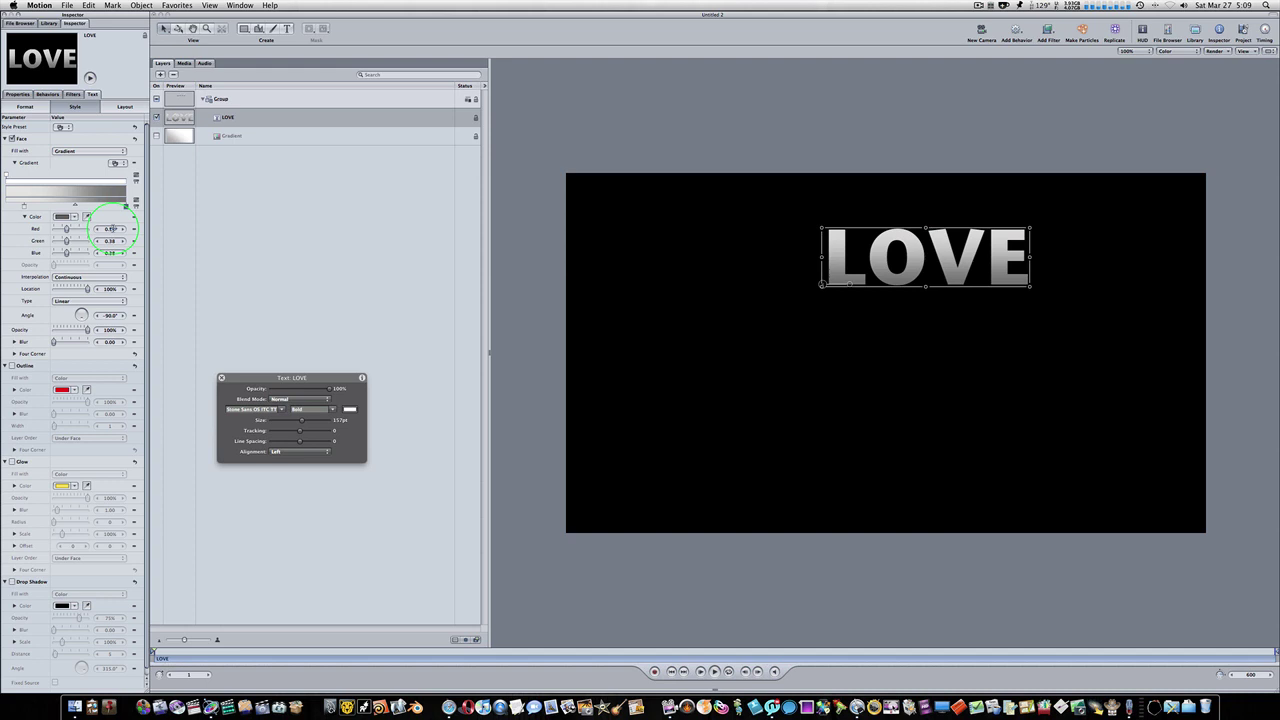
{"action": "left_click", "coordinate": [110, 315]}
{"action": "key", "text": "BackSpace"}
{"action": "key", "text": "Return"}
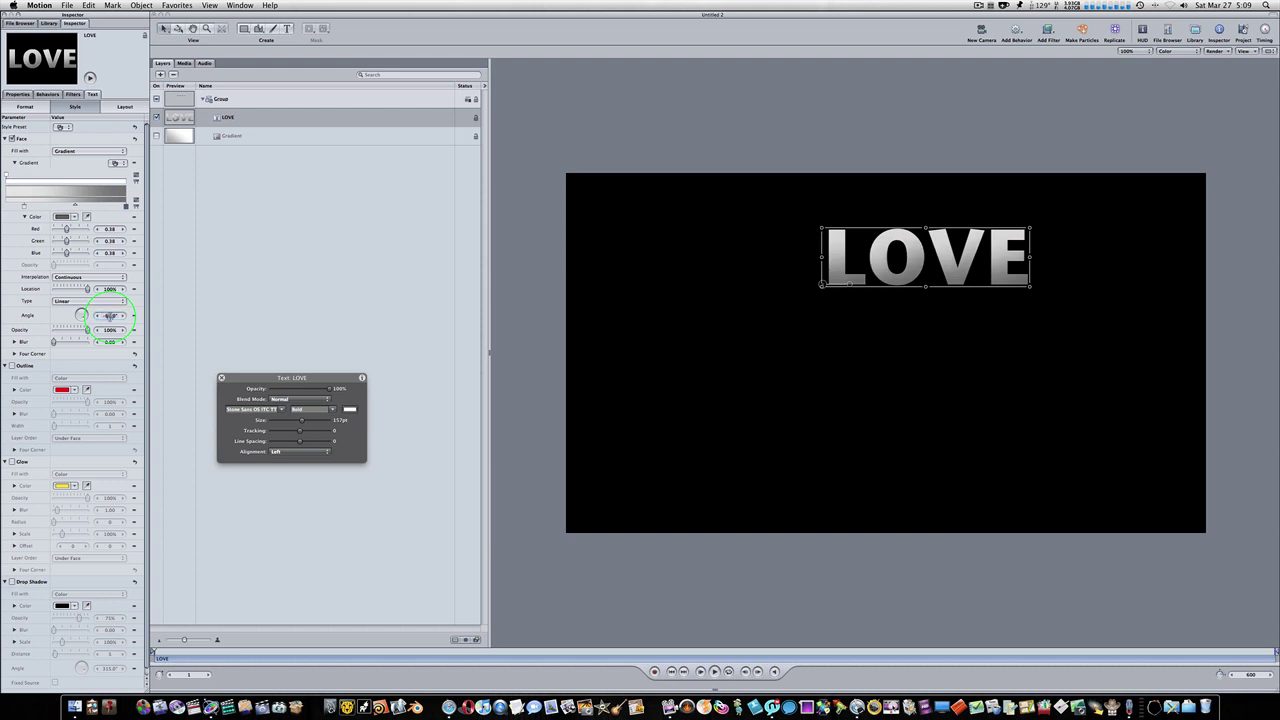
Position the LOVE text at X -44, Y 90 and raise its Z value
{"action": "left_click", "coordinate": [20, 97]}
{"action": "left_click", "coordinate": [18, 97]}
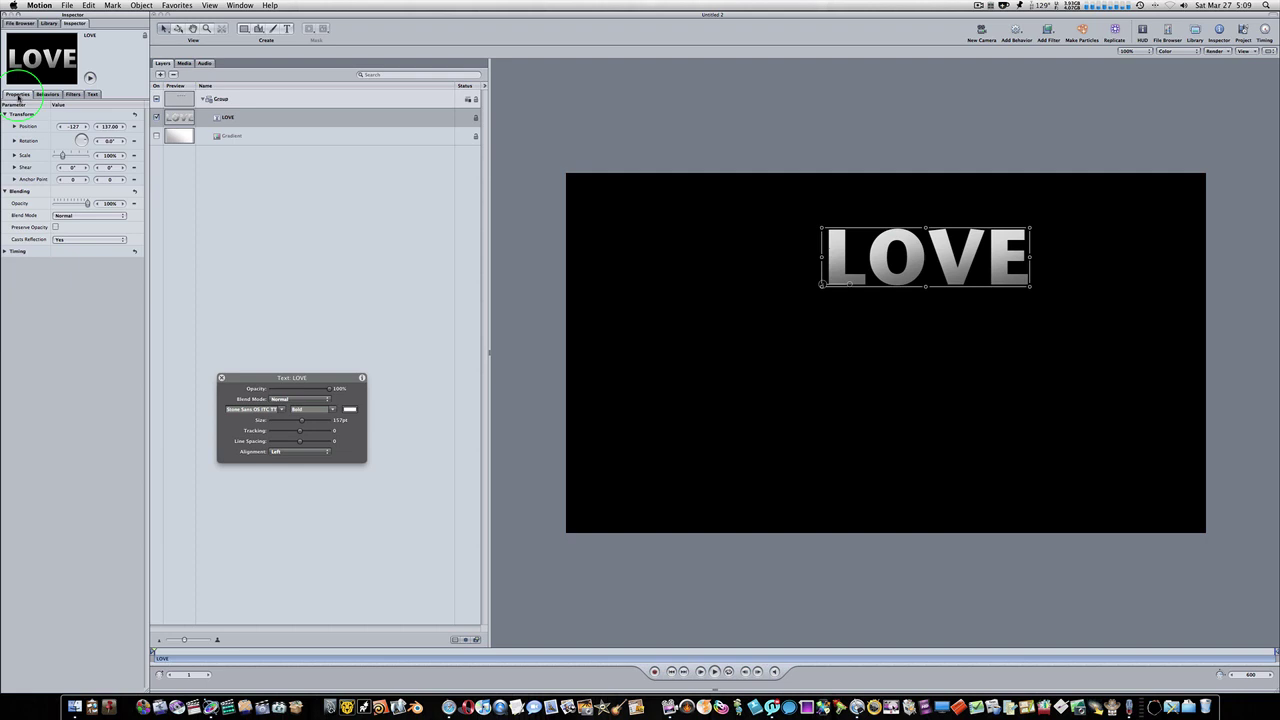
{"action": "left_click", "coordinate": [15, 126]}
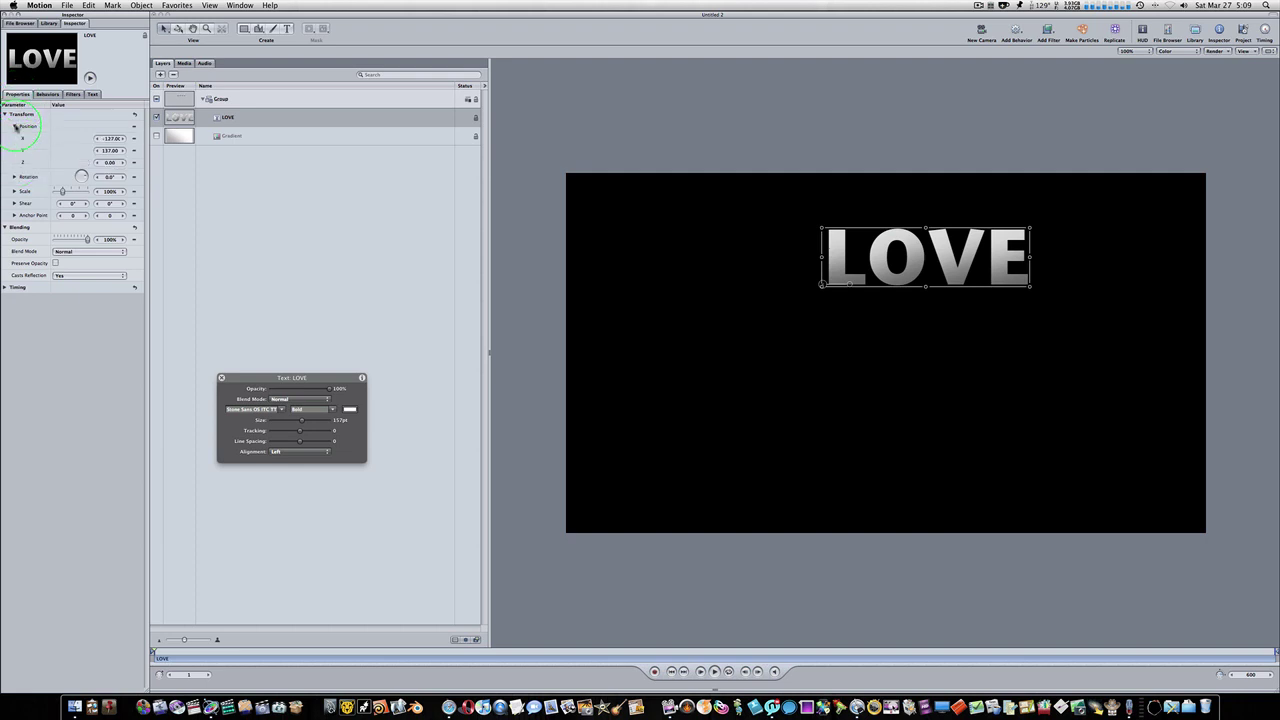
{"action": "left_click", "coordinate": [107, 138]}
{"action": "key", "text": "BackSpace"}
{"action": "type", "text": "-44"}
{"action": "key", "text": "Tab"}
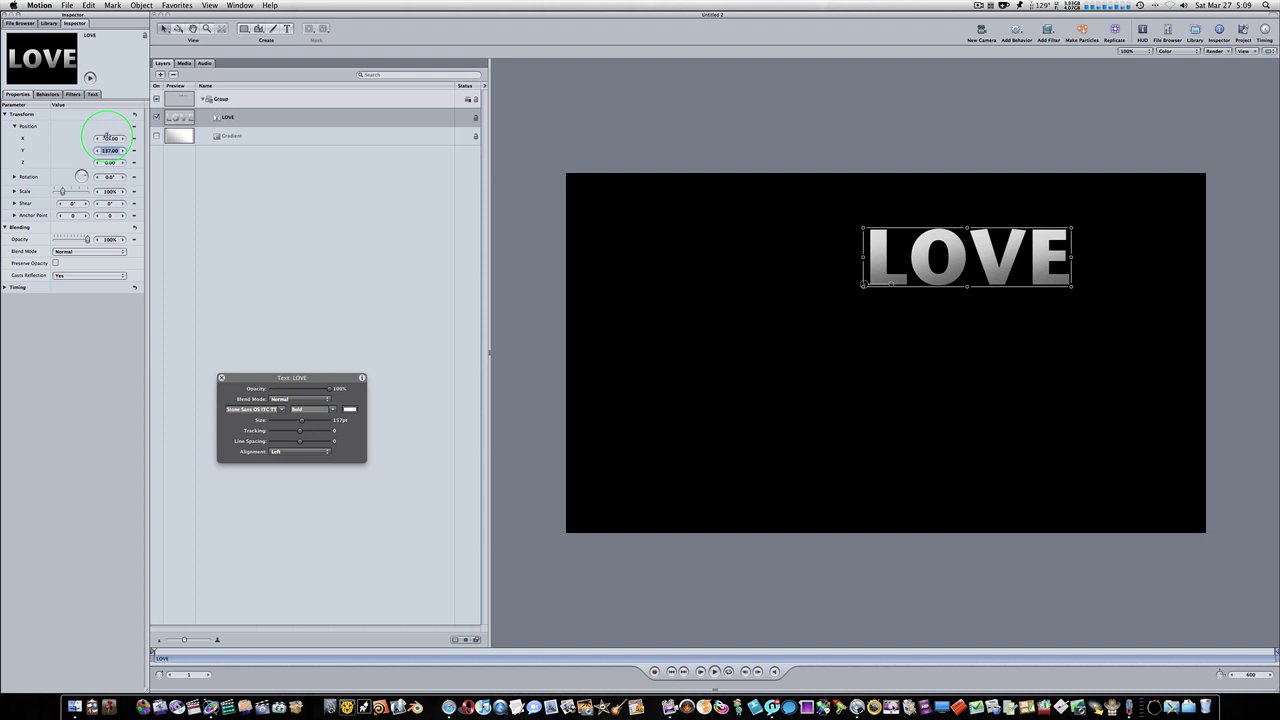
{"action": "type", "text": "90"}
{"action": "key", "text": "Tab"}
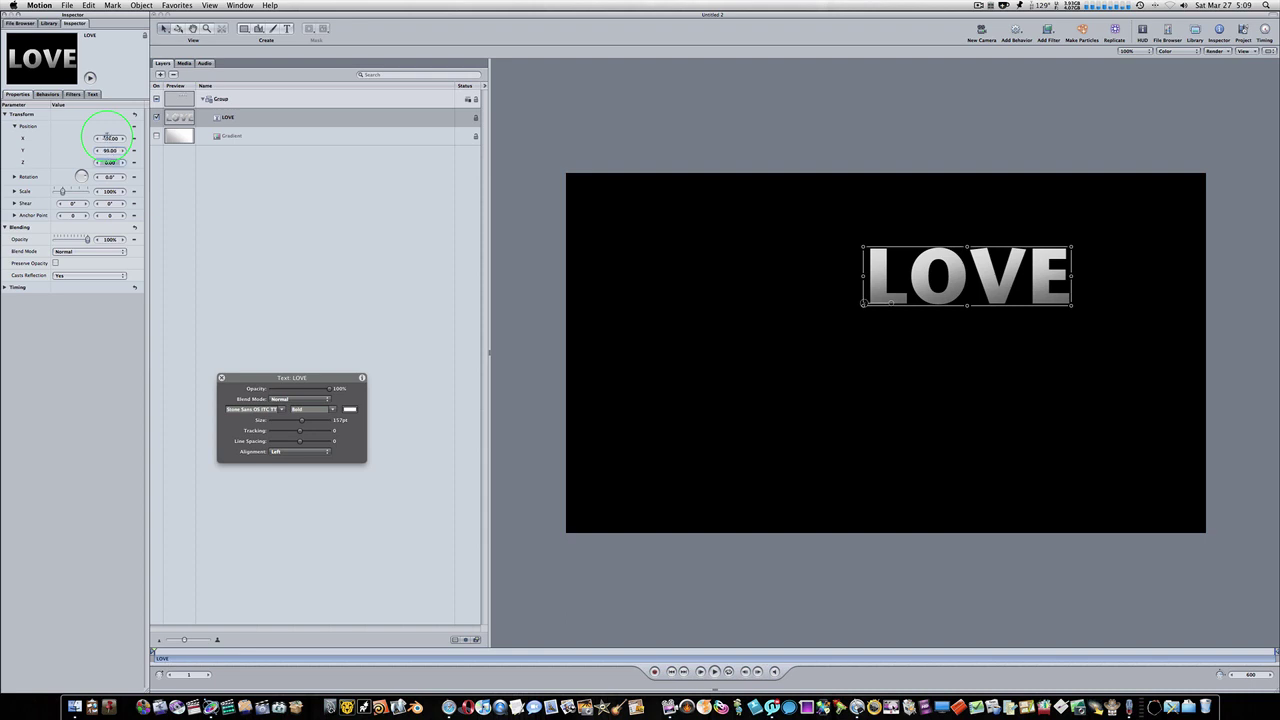
{"action": "type", "text": "14"}
{"action": "key", "text": "Return"}
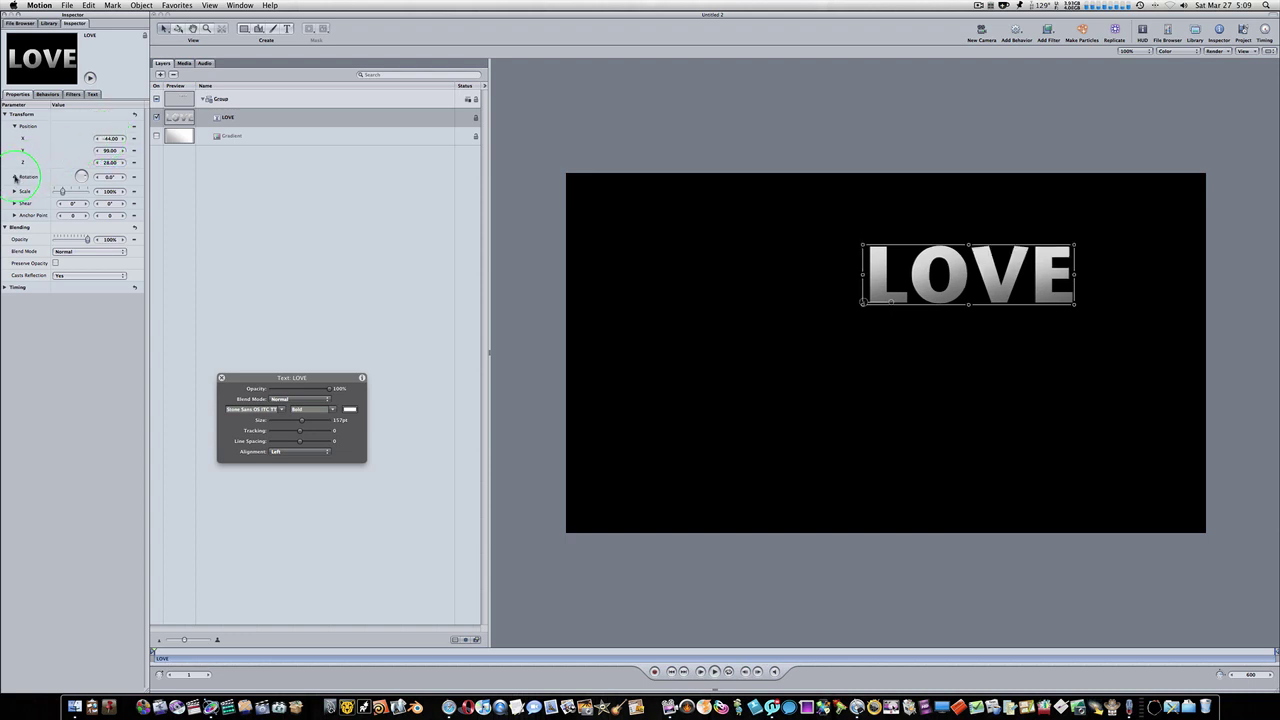
Rotate the LOVE text to X -50°, Y -18° and Z -27°
{"action": "left_click", "coordinate": [15, 178]}
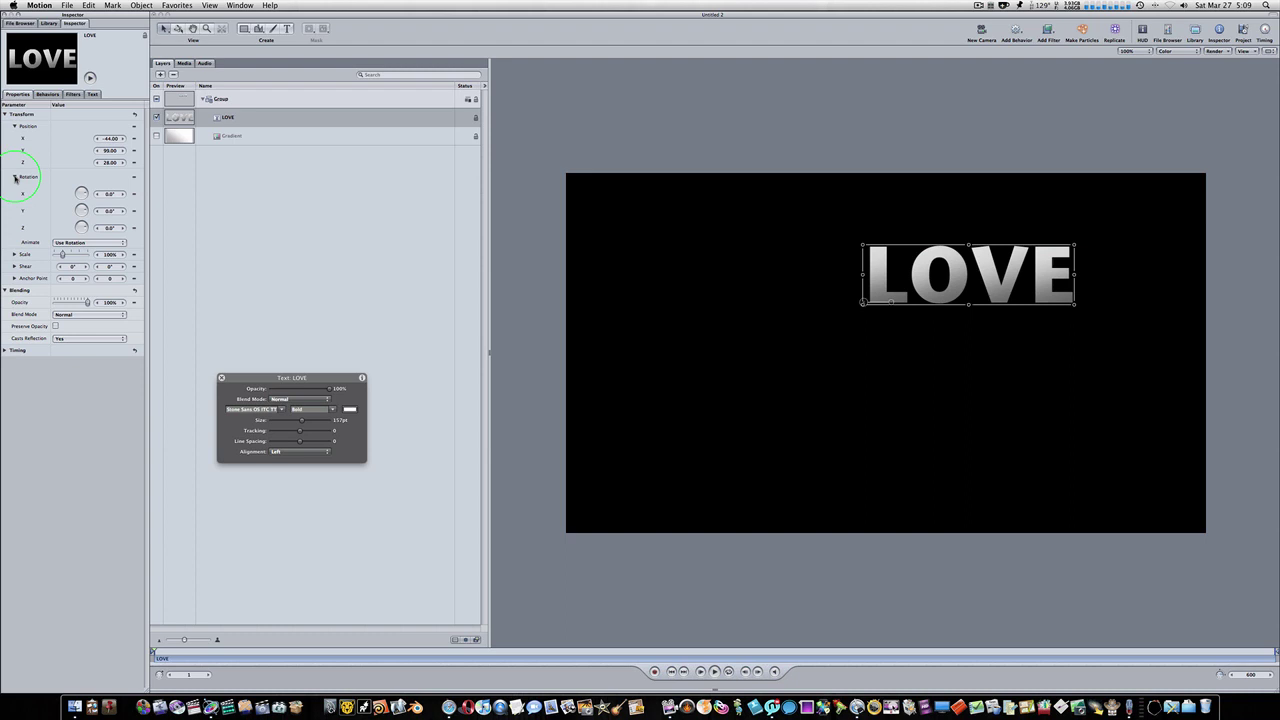
{"action": "left_click", "coordinate": [108, 194]}
{"action": "key", "text": "BackSpace"}
{"action": "type", "text": "-50"}
{"action": "key", "text": "Tab"}
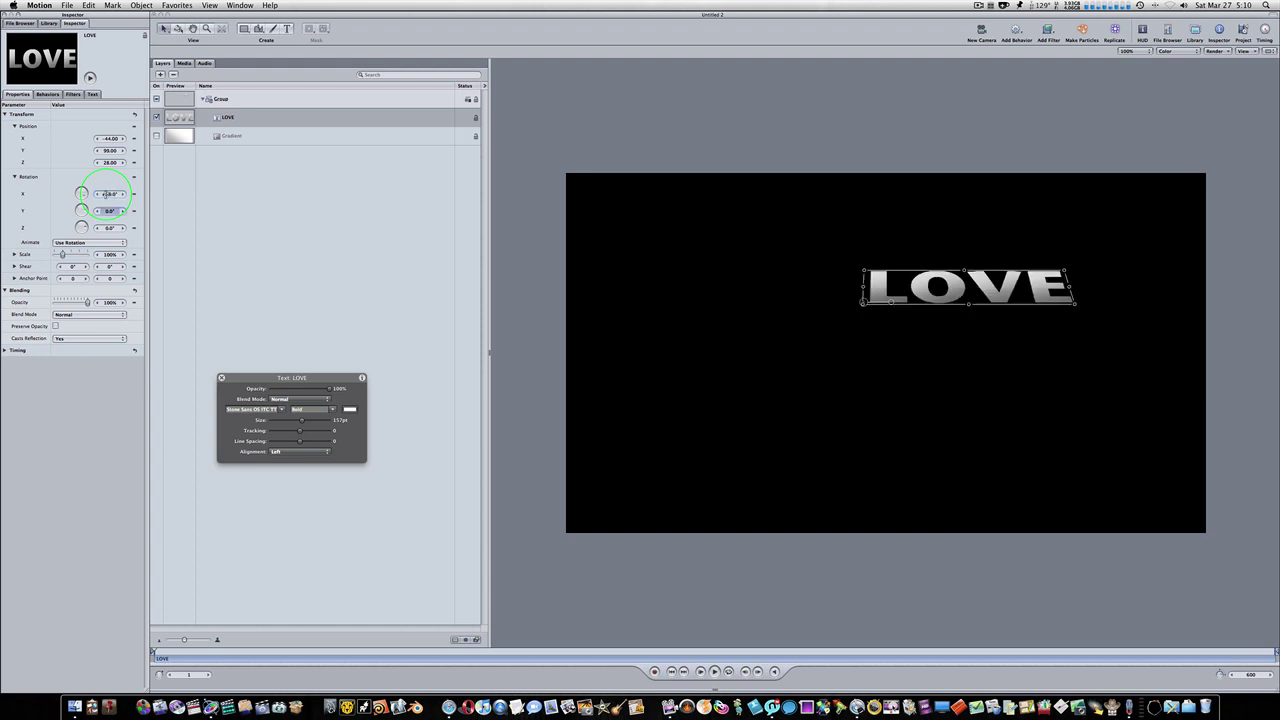
{"action": "key", "text": "BackSpace"}
{"action": "key", "text": "Tab"}
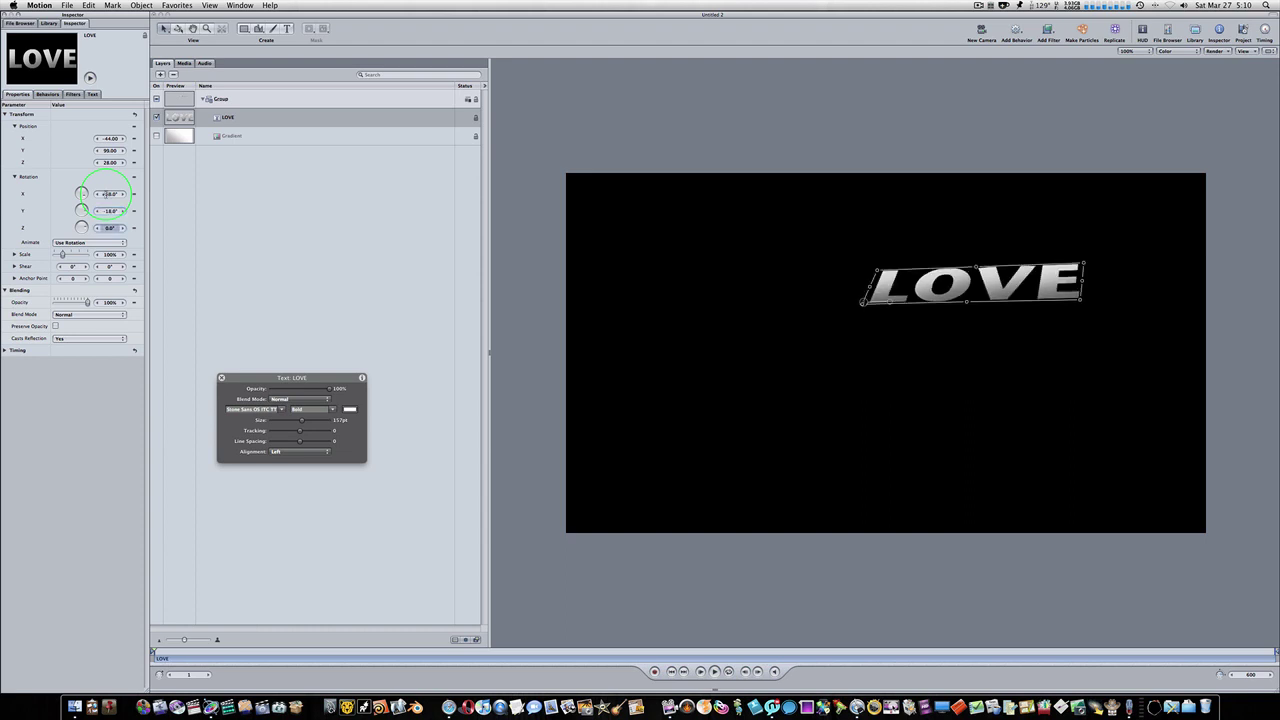
{"action": "key", "text": "BackSpace"}
{"action": "type", "text": "-27"}
{"action": "key", "text": "Return"}
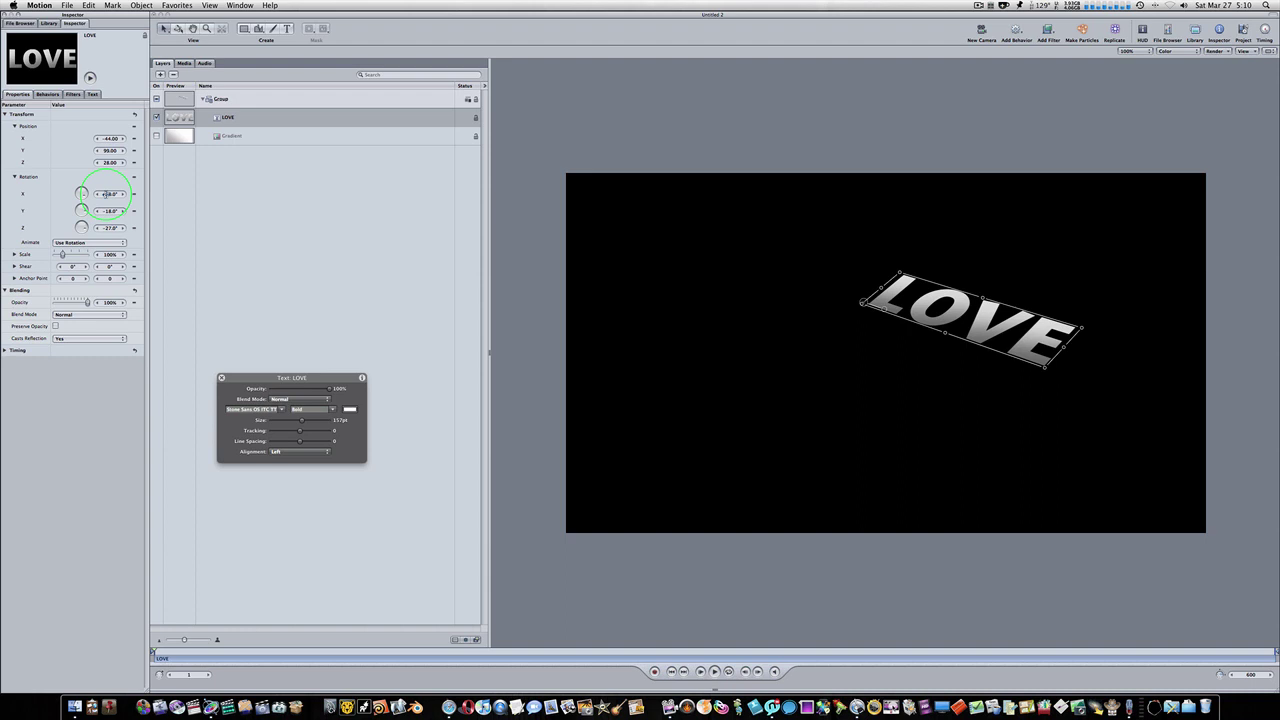
Set the LOVE text's anchor point to 160, 101
{"action": "left_click", "coordinate": [73, 278]}
{"action": "key", "text": "BackSpace"}
{"action": "type", "text": "160"}
{"action": "key", "text": "Tab"}
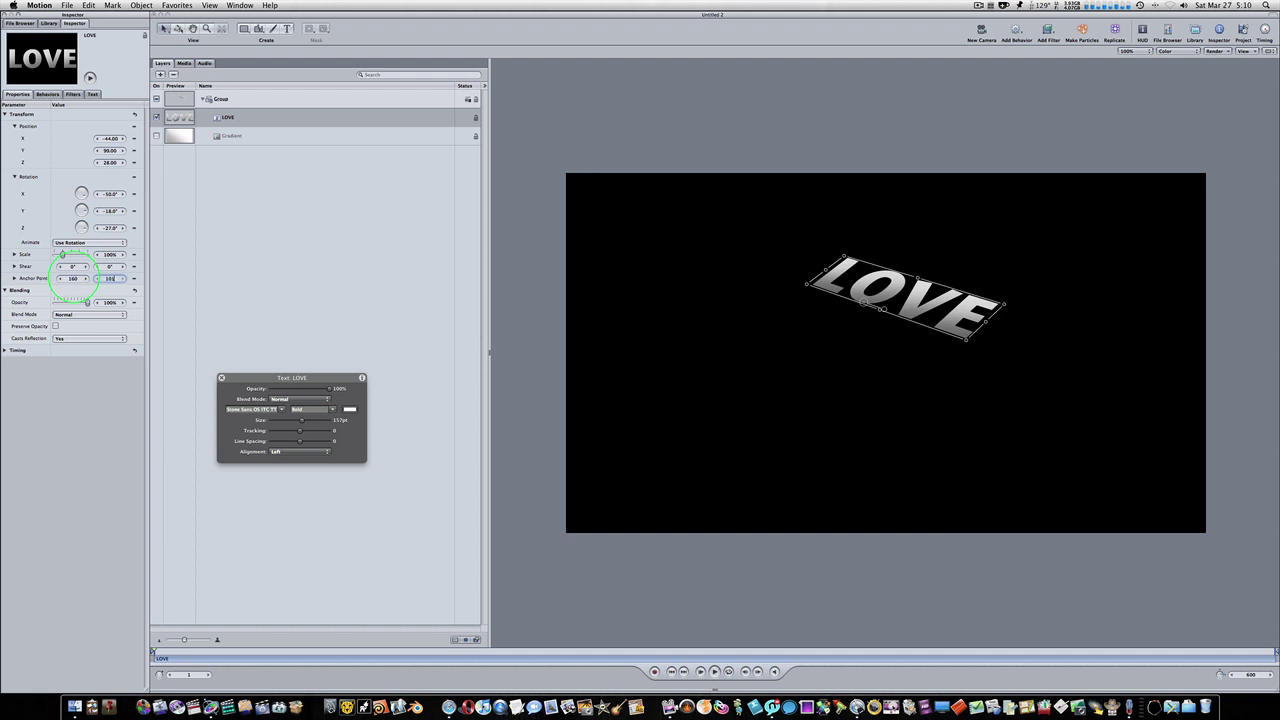
{"action": "type", "text": "101"}
{"action": "left_click", "coordinate": [73, 278]}
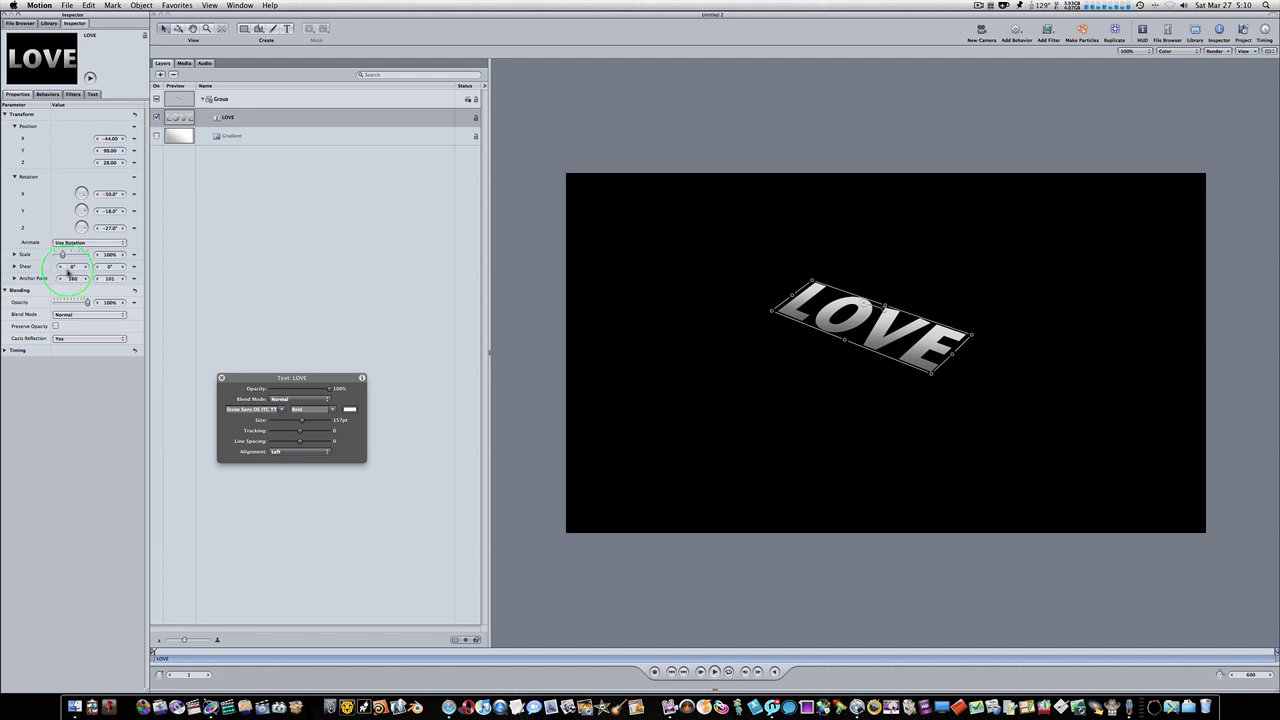
Apply the Extrude filter to the LOVE text
{"action": "left_click", "coordinate": [261, 238]}
{"action": "left_click", "coordinate": [1047, 31]}
{"action": "left_click", "coordinate": [1055, 66]}
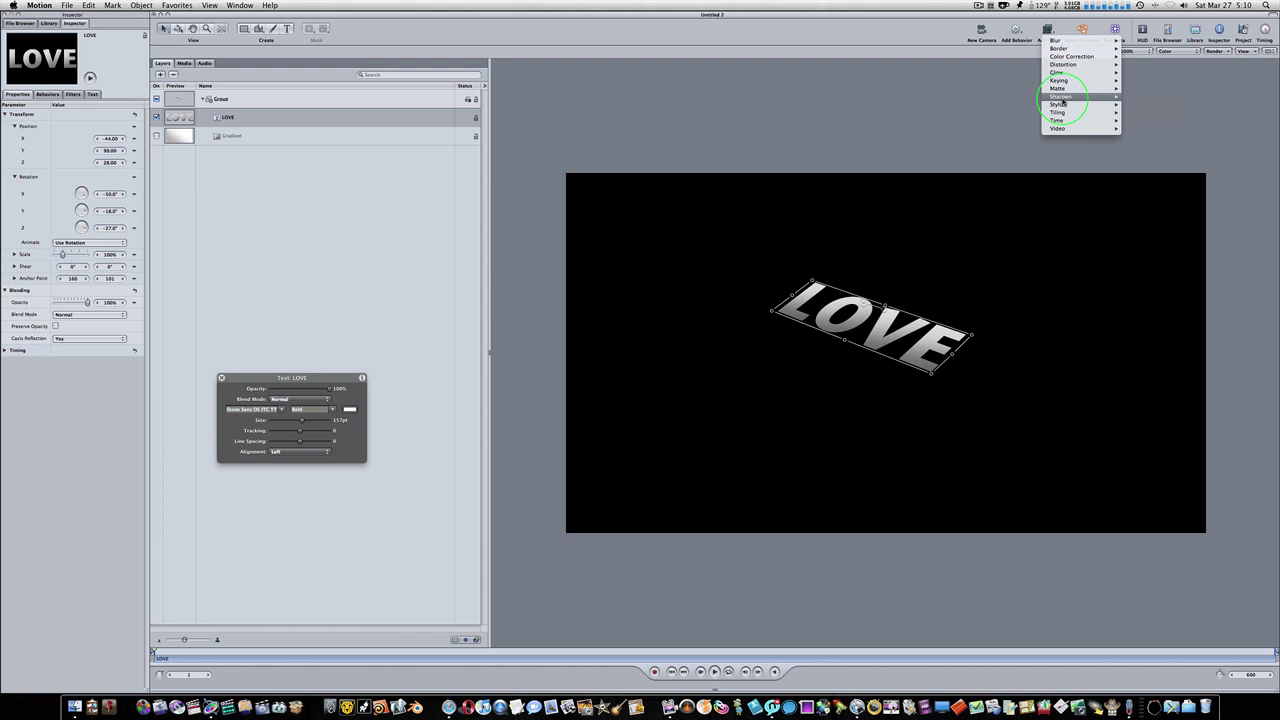
{"action": "mouse_move", "coordinate": [1090, 104]}
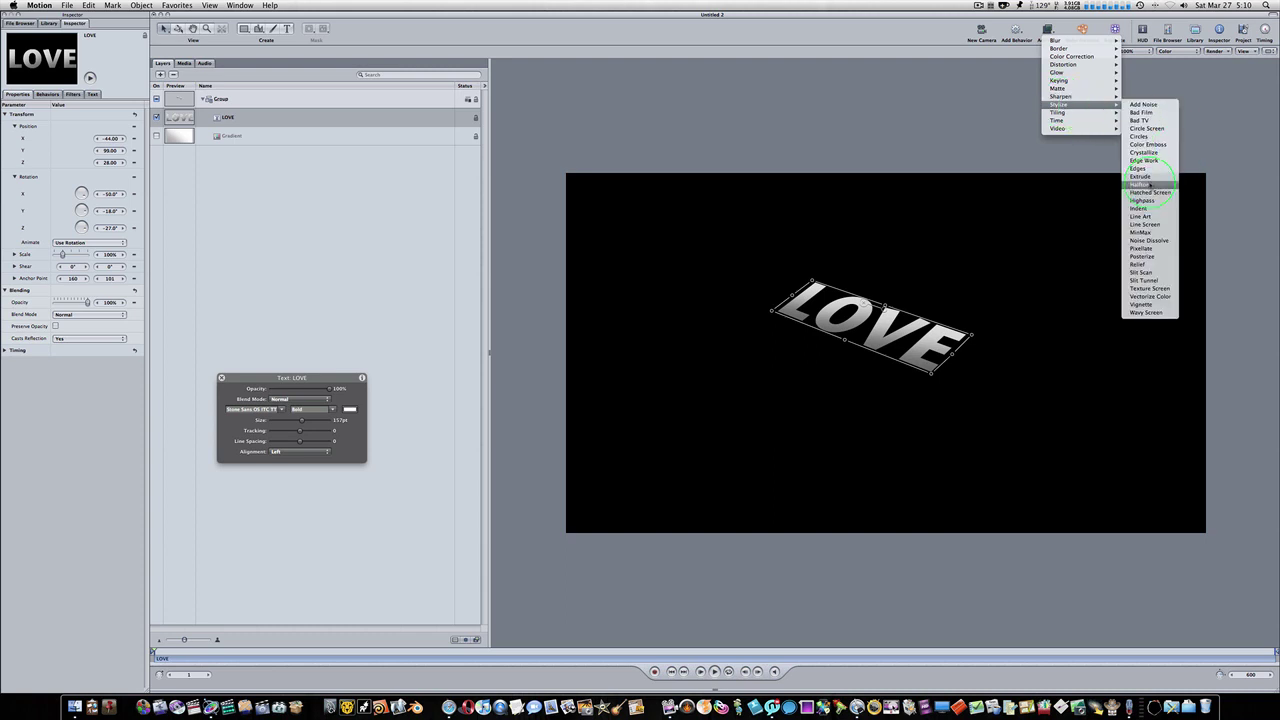
{"action": "key", "text": "Escape"}
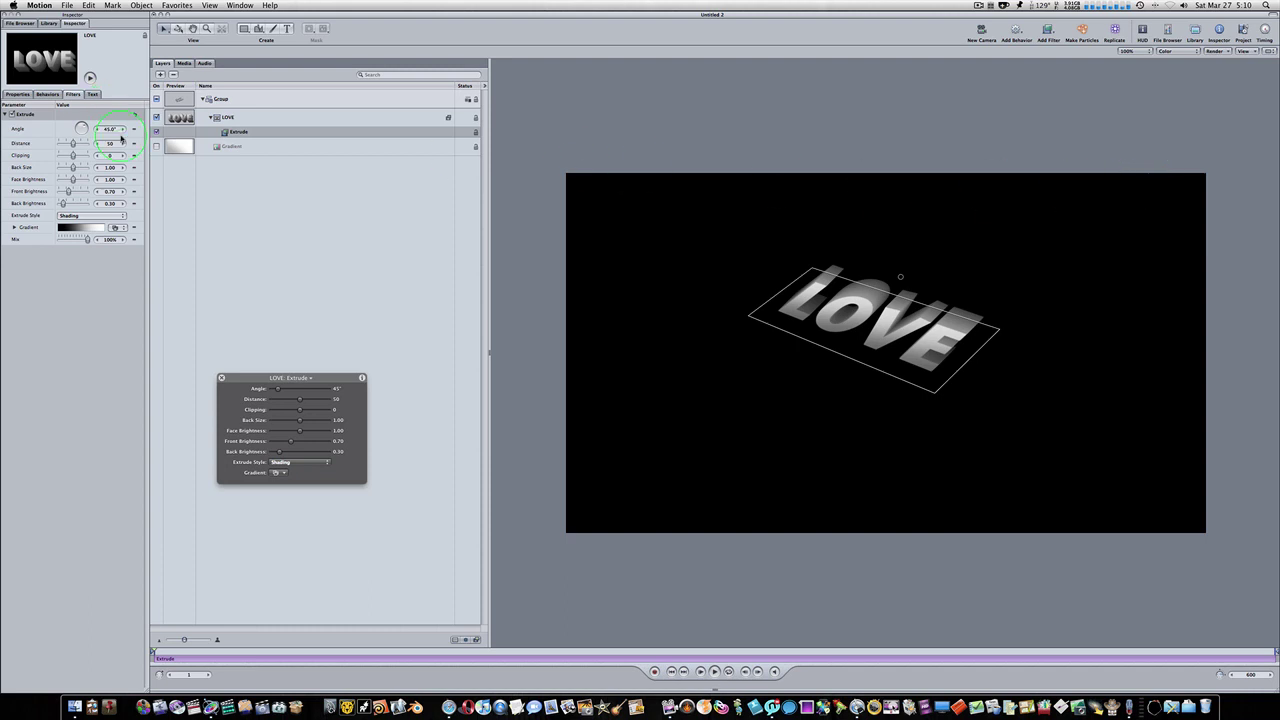
Set the Extrude angle to 314° and adjust its distance and back size
{"action": "left_click", "coordinate": [110, 129]}
{"action": "key", "text": "BackSpace"}
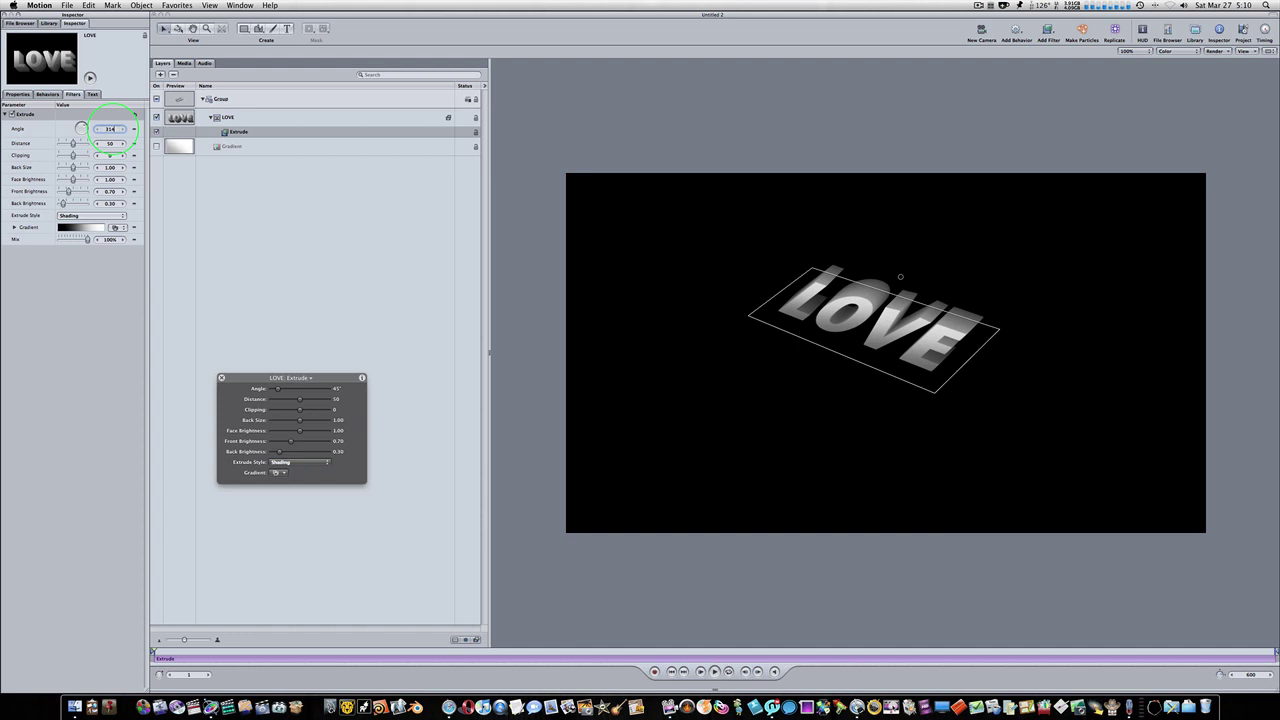
{"action": "left_click", "coordinate": [110, 143]}
{"action": "type", "text": "11"}
{"action": "key", "text": "Return"}
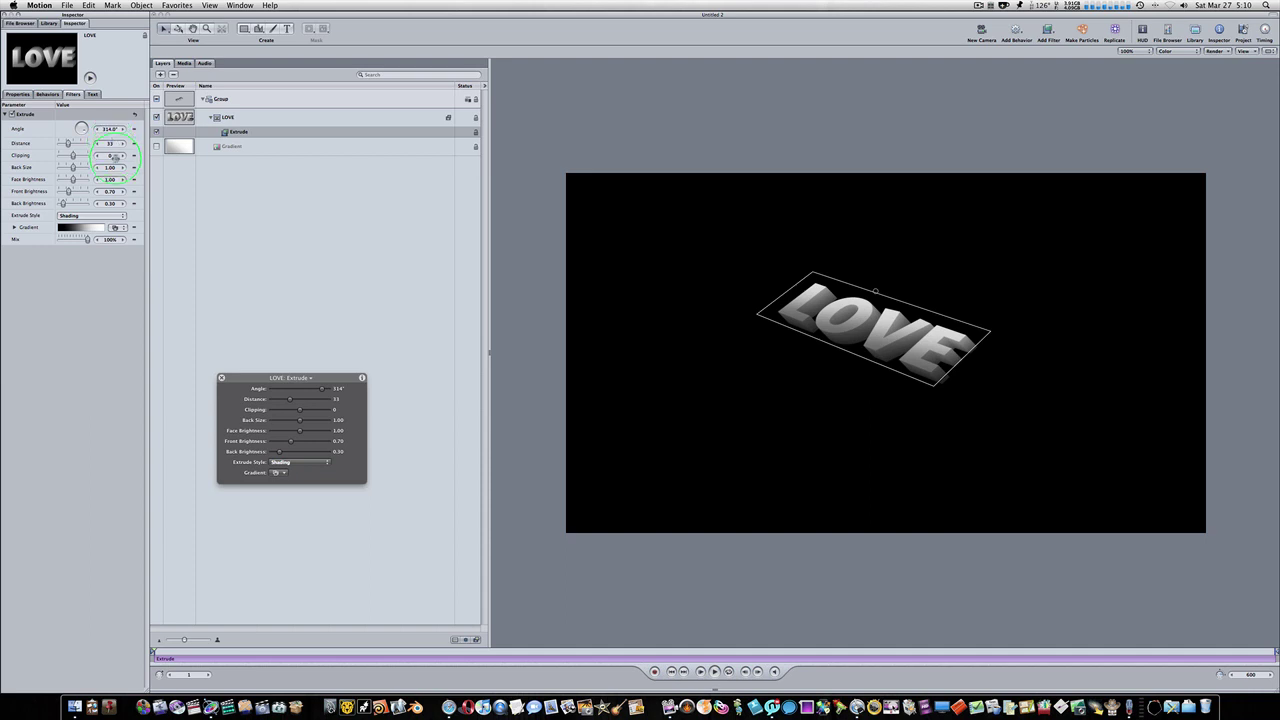
{"action": "left_click", "coordinate": [110, 167]}
{"action": "type", "text": "85"}
{"action": "key", "text": "Return"}
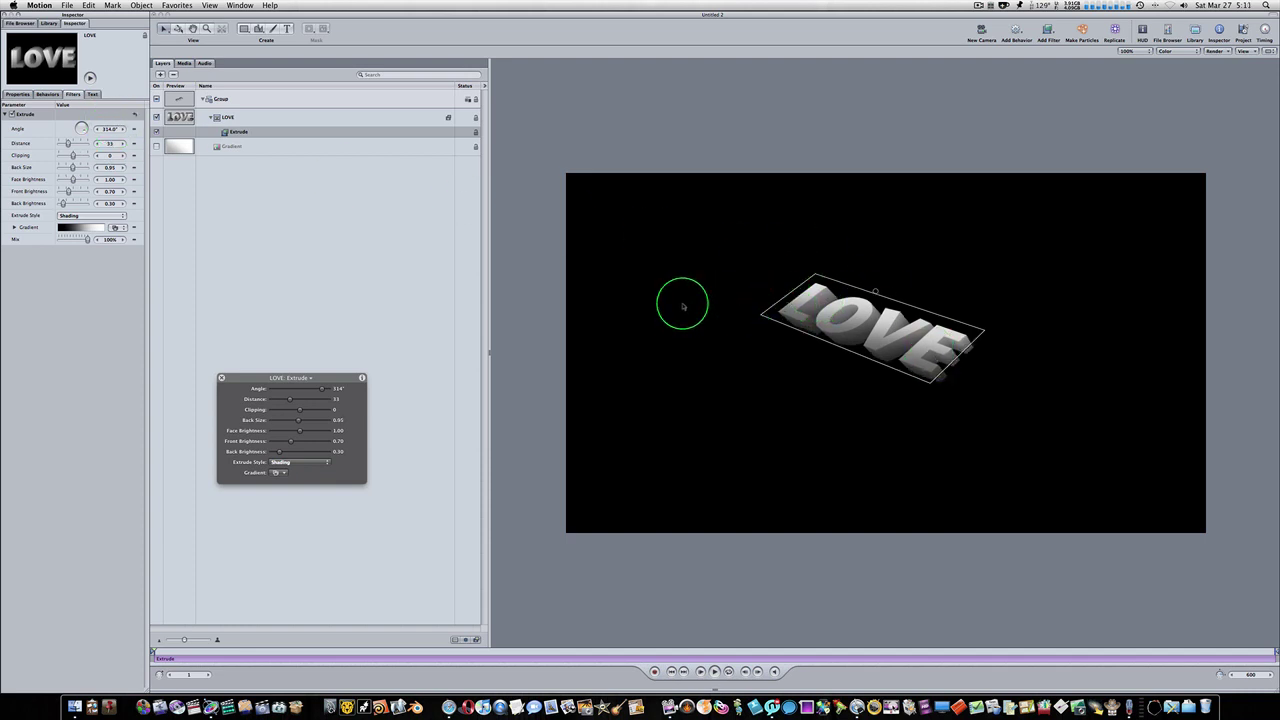
Add a 164 pt HATE text layer and move it below the LOVE group
{"action": "key", "text": "t"}
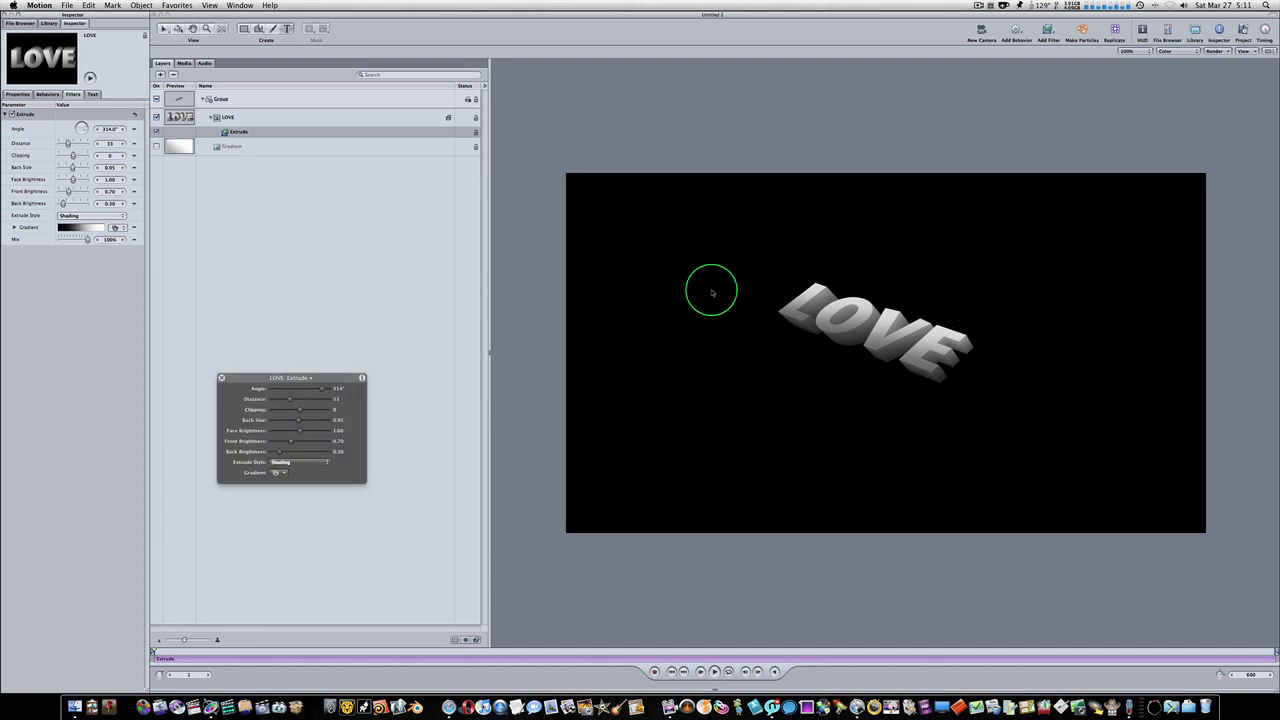
{"action": "left_click", "coordinate": [712, 298]}
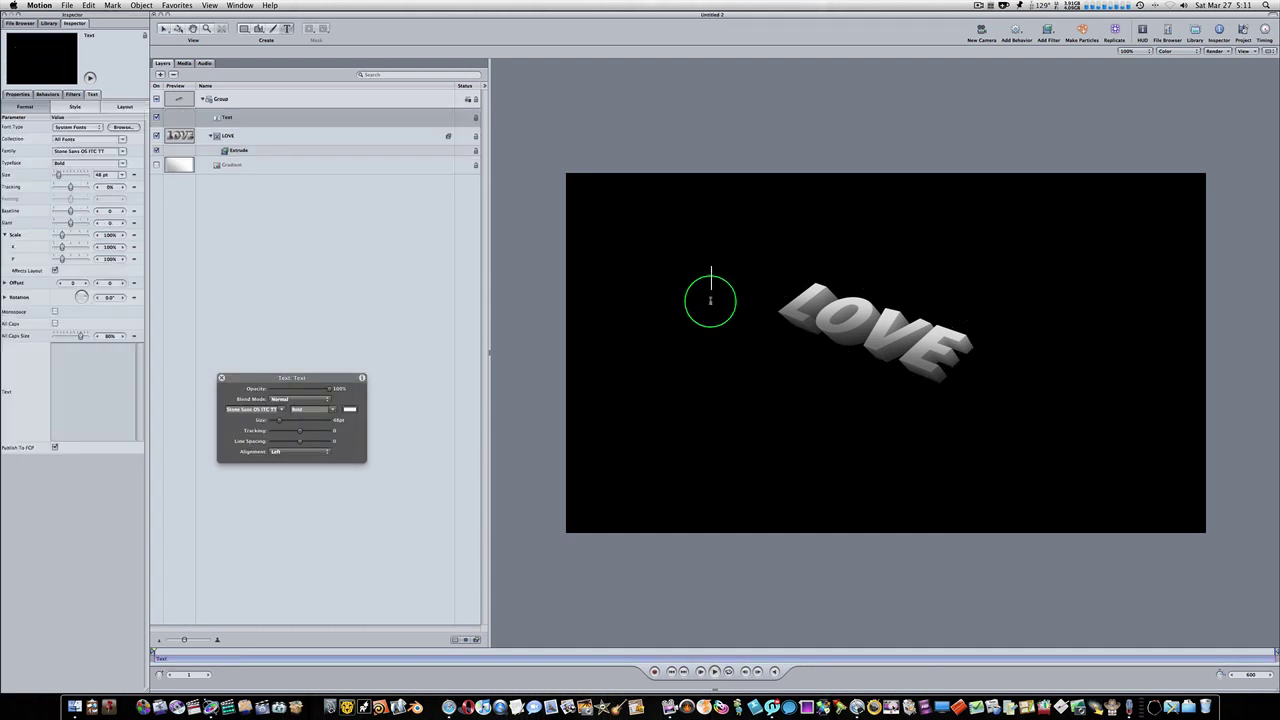
{"action": "type", "text": "HATE"}
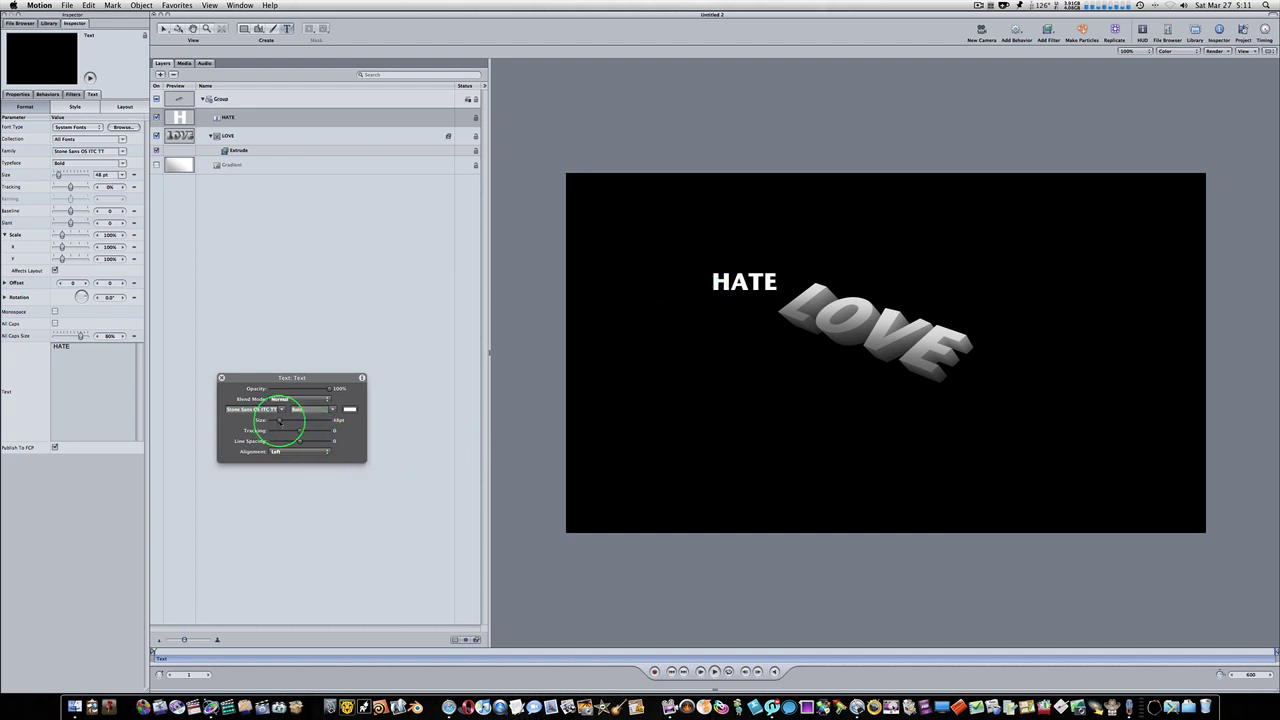
{"action": "left_click_drag", "start_coordinate": [279, 421], "coordinate": [305, 422]}
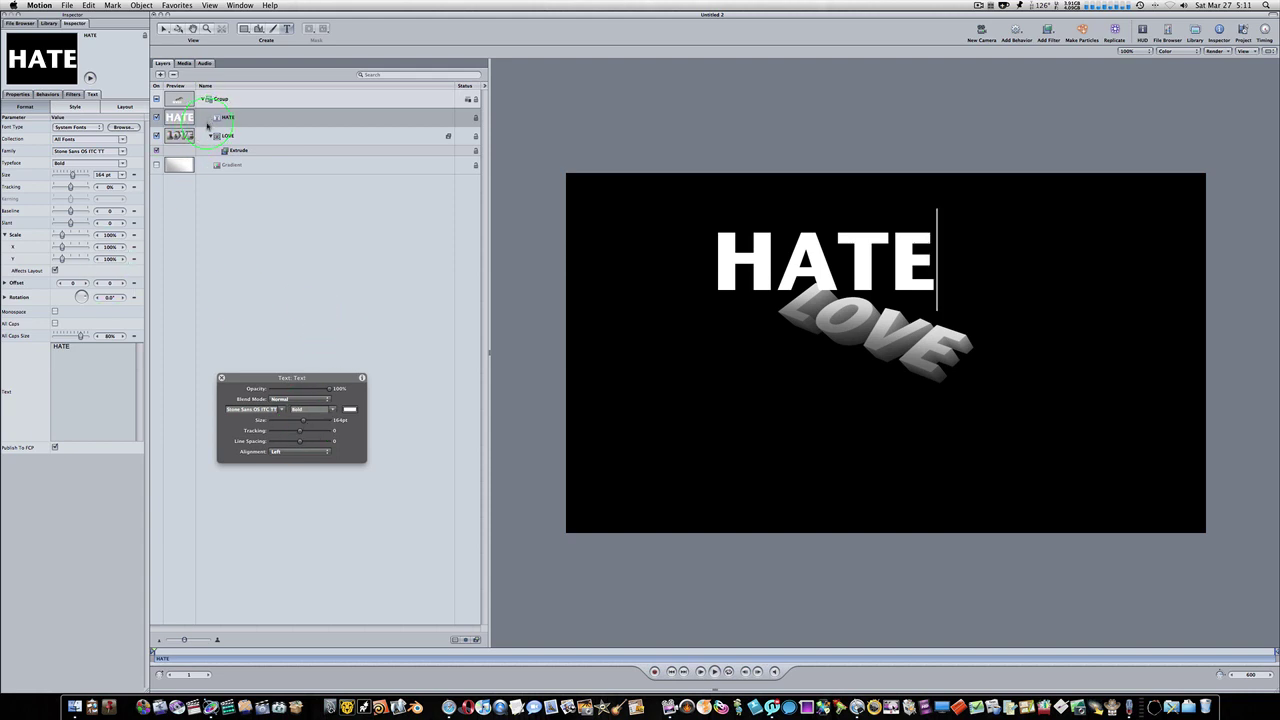
{"action": "left_click_drag", "start_coordinate": [226, 117], "coordinate": [207, 155]}
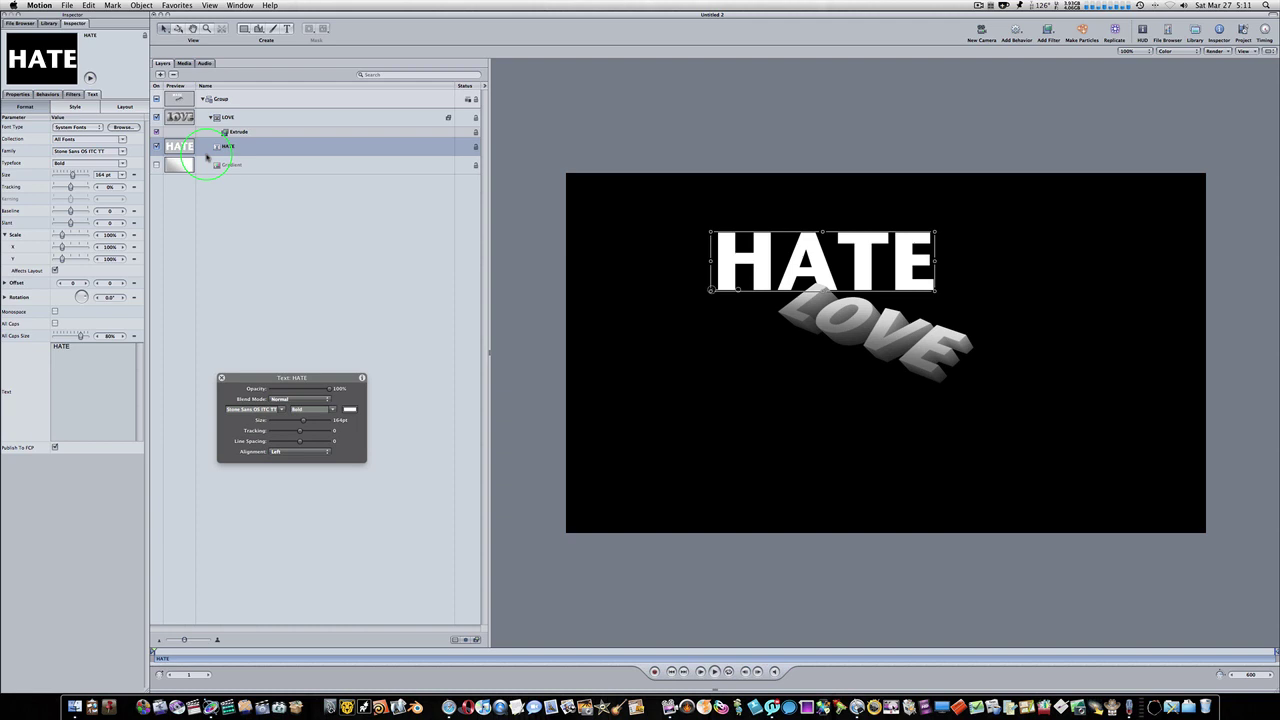
Fill the HATE text face with the Grayscale gradient preset
{"action": "left_click", "coordinate": [72, 107]}
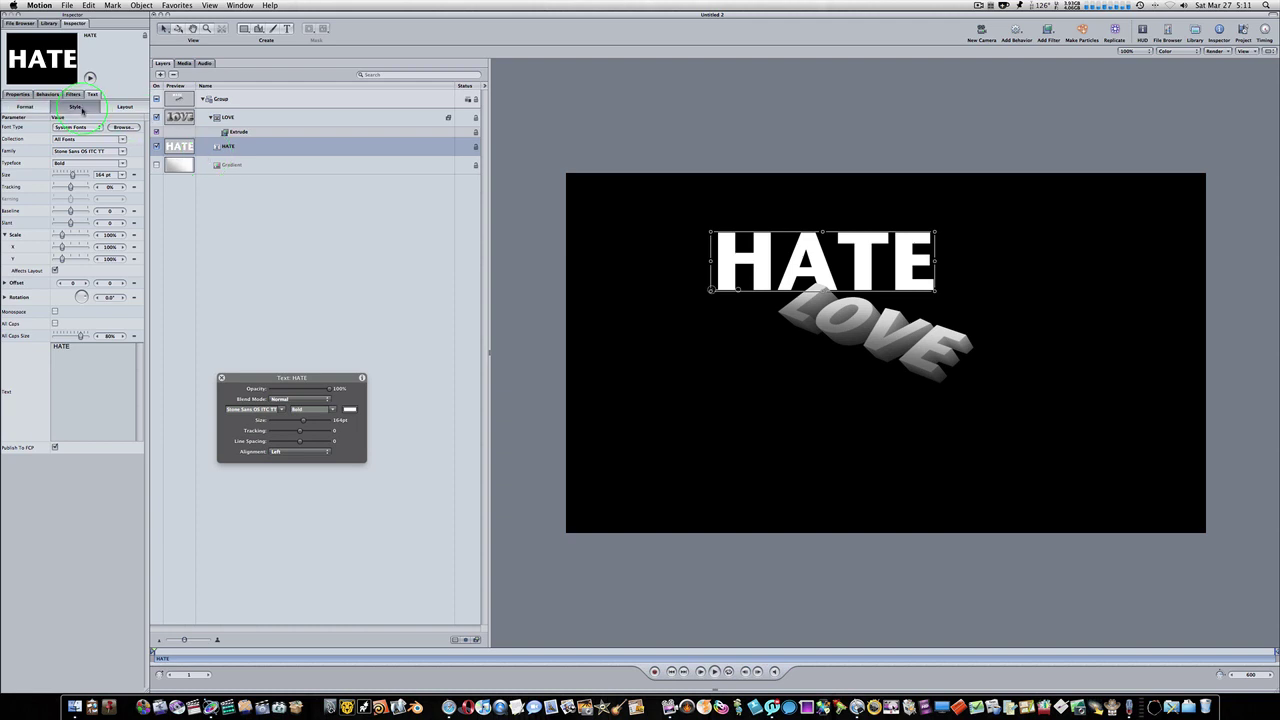
{"action": "left_click", "coordinate": [68, 150]}
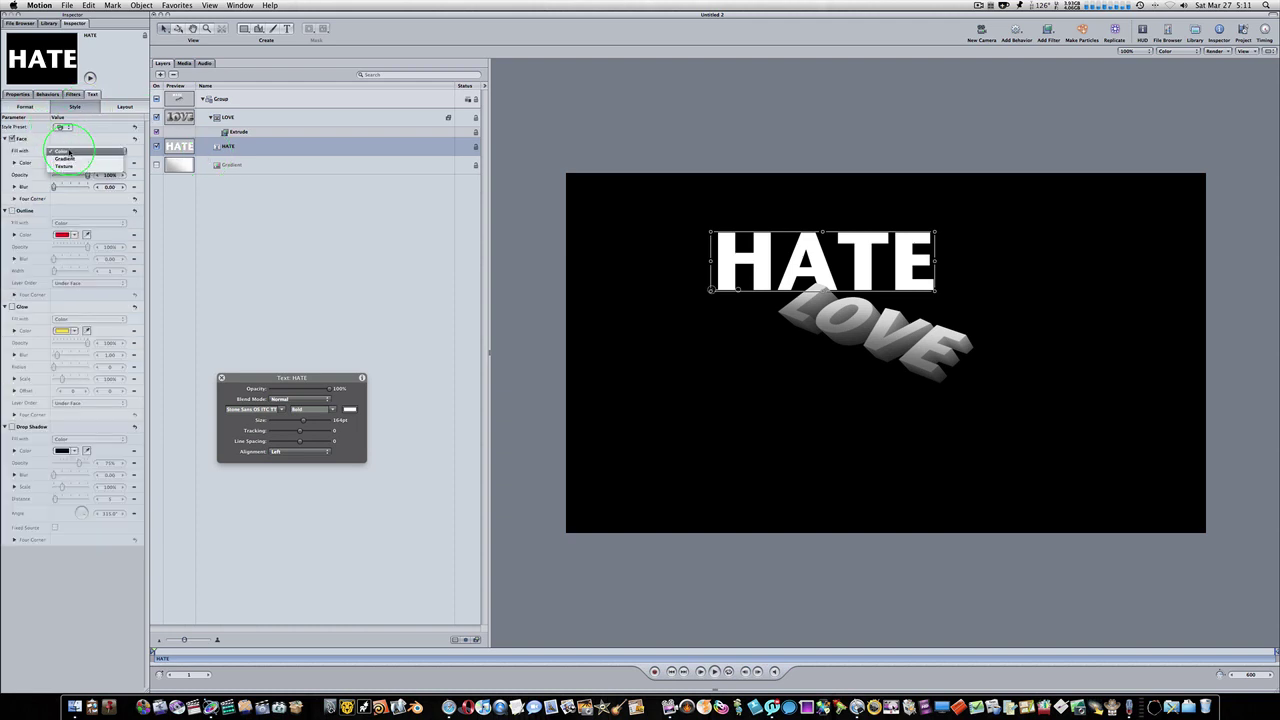
{"action": "left_click", "coordinate": [70, 159]}
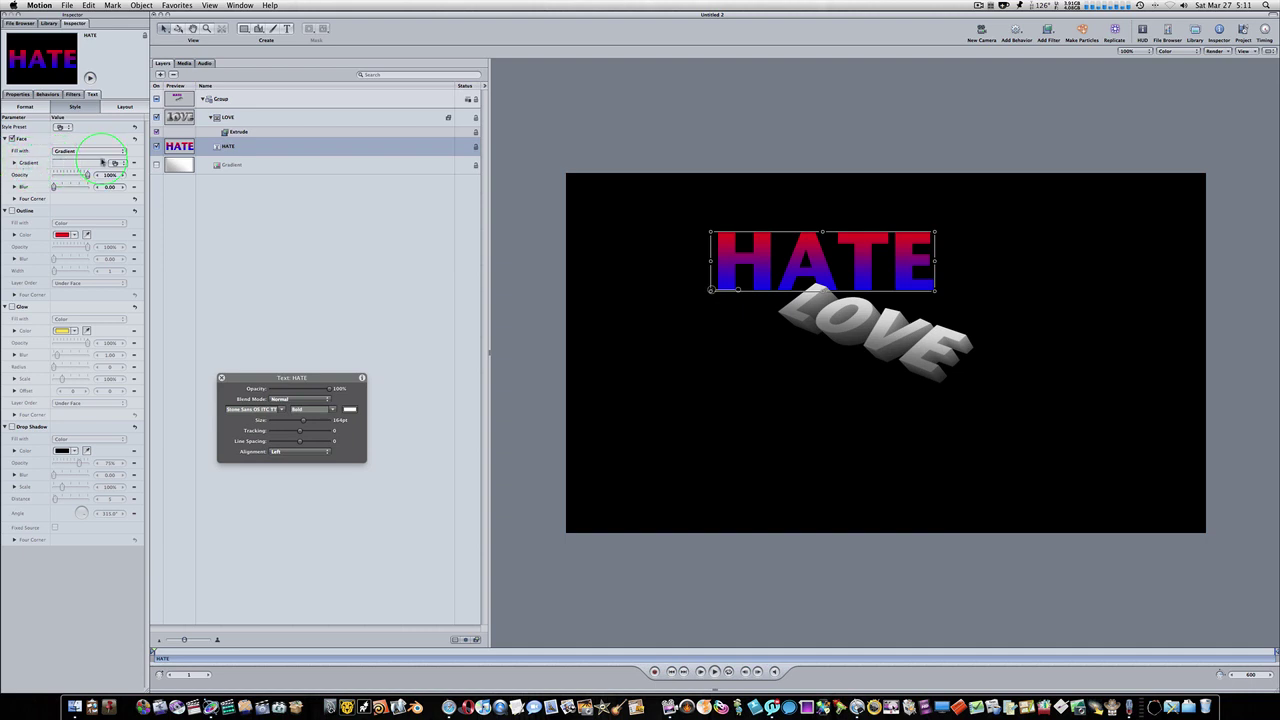
{"action": "left_click", "coordinate": [115, 162]}
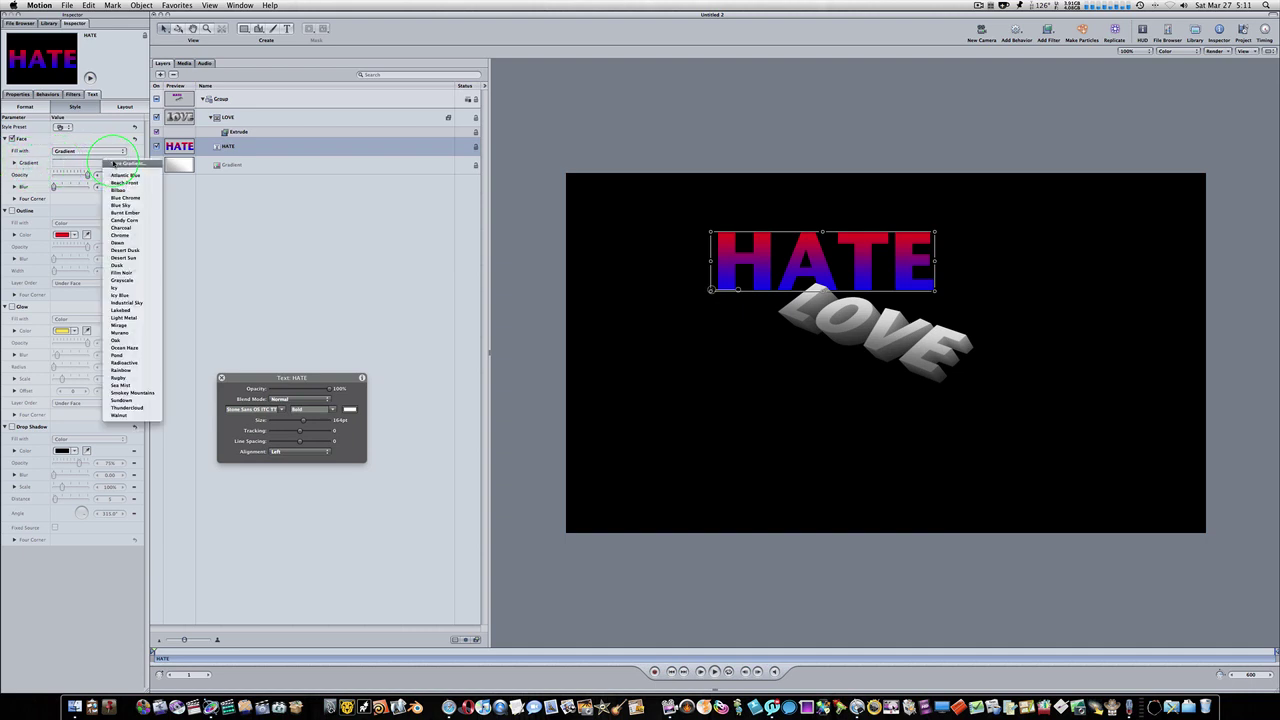
{"action": "left_click", "coordinate": [120, 281]}
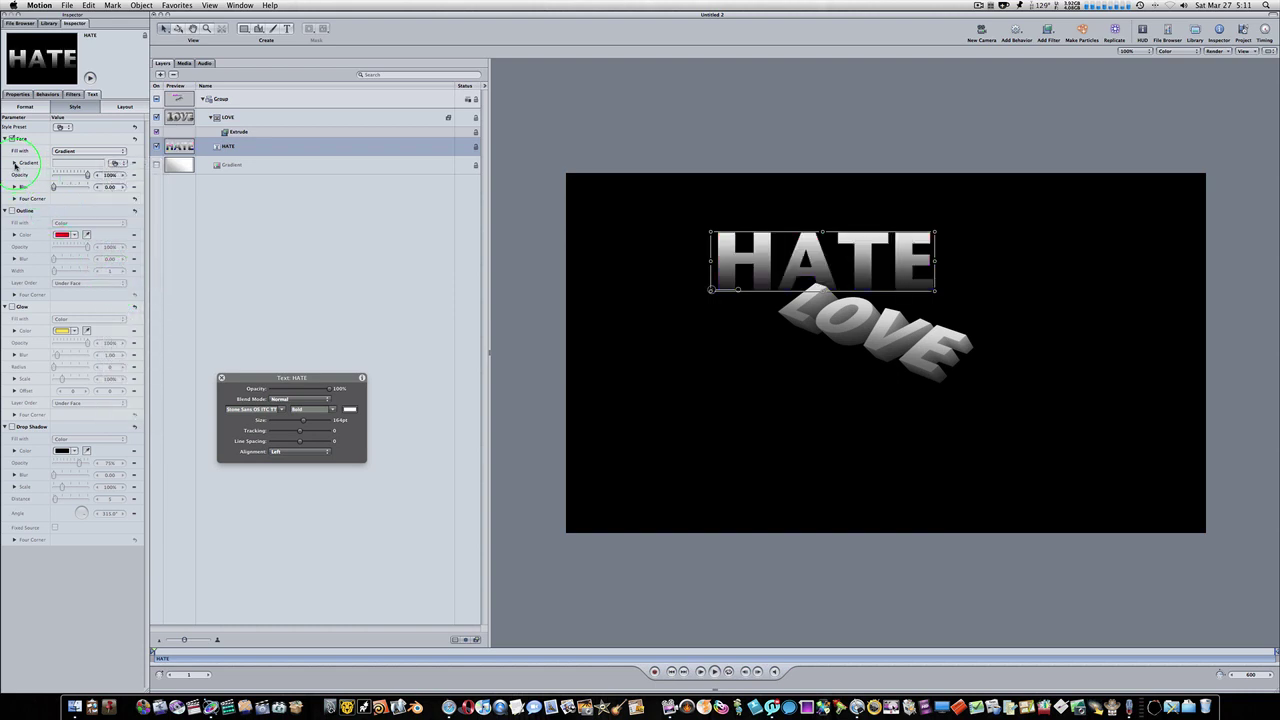
Set the HATE gradient angle to 95° and the face blur to 5.65
{"action": "left_click", "coordinate": [14, 163]}
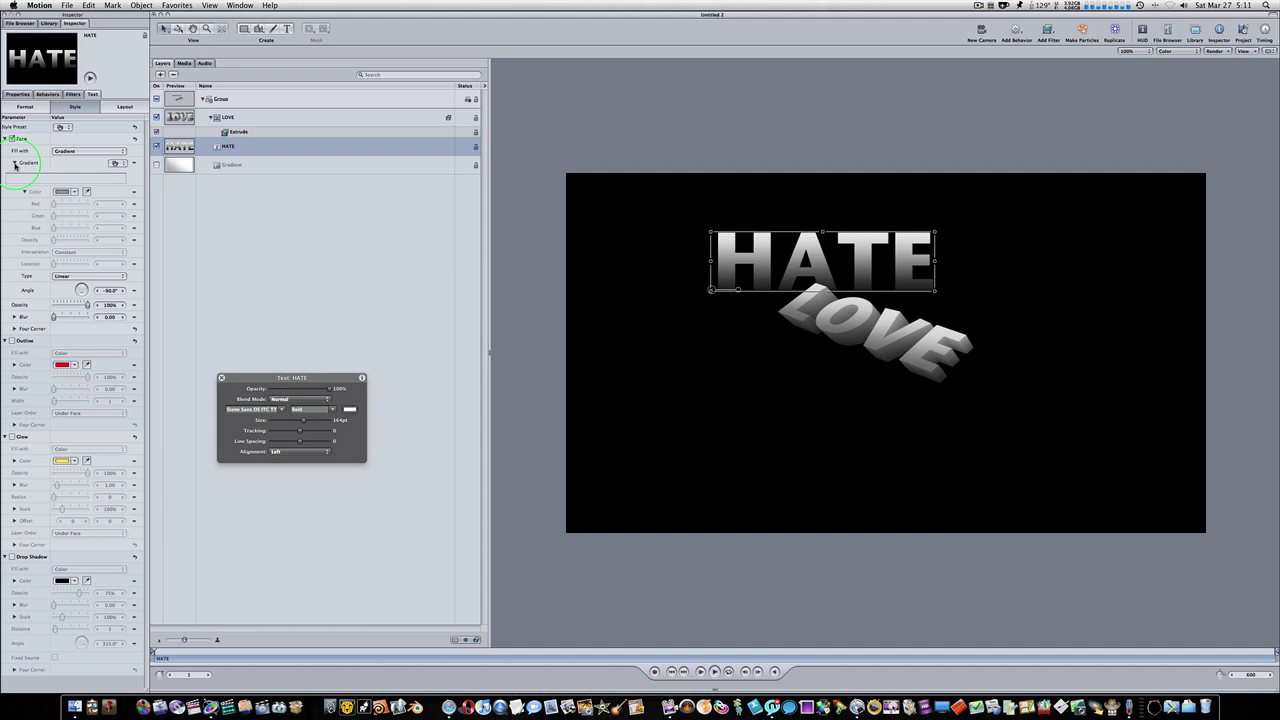
{"action": "double_click", "coordinate": [109, 290]}
{"action": "type", "text": "0"}
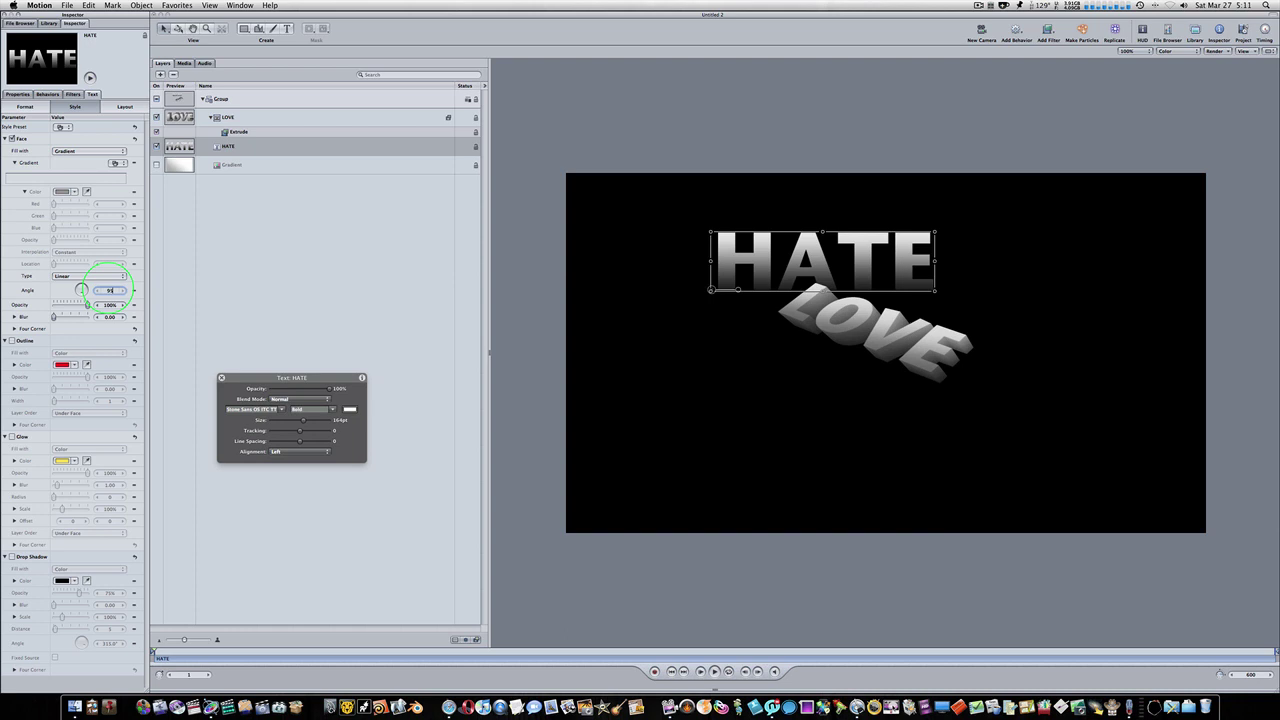
{"action": "key", "text": "Return"}
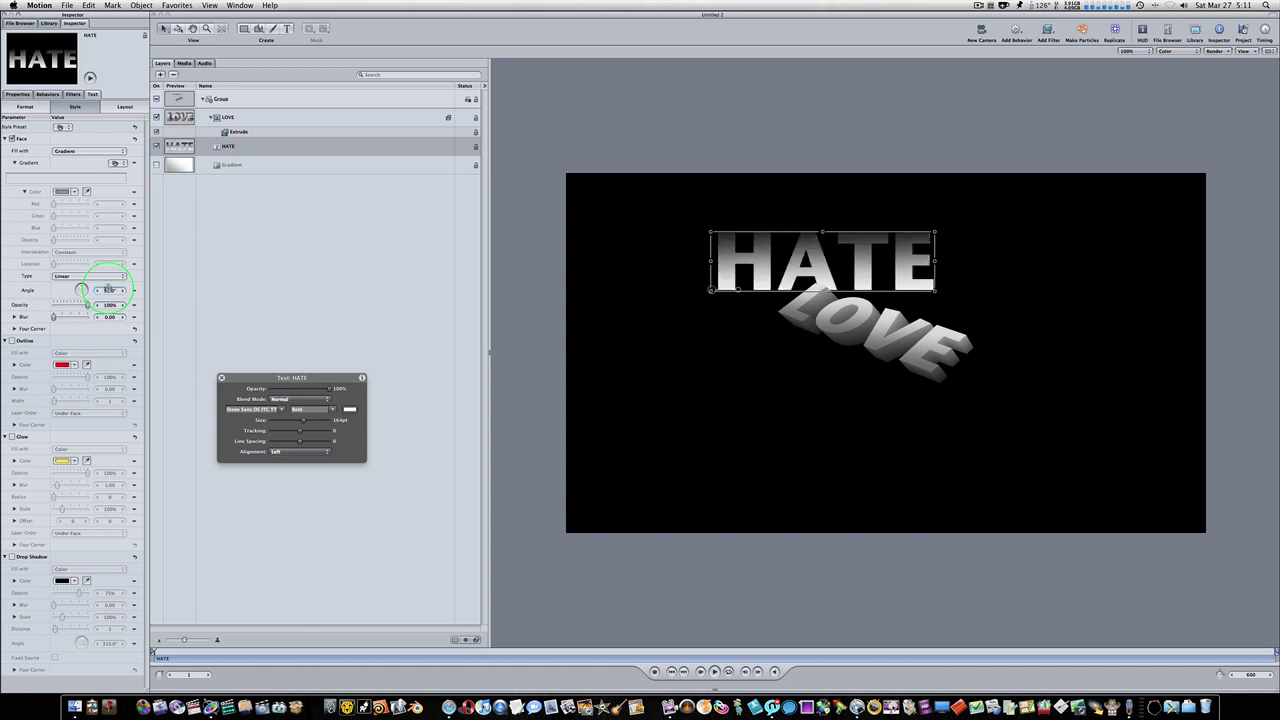
{"action": "left_click_drag", "start_coordinate": [109, 290], "coordinate": [108, 316]}
{"action": "left_click", "coordinate": [109, 316]}
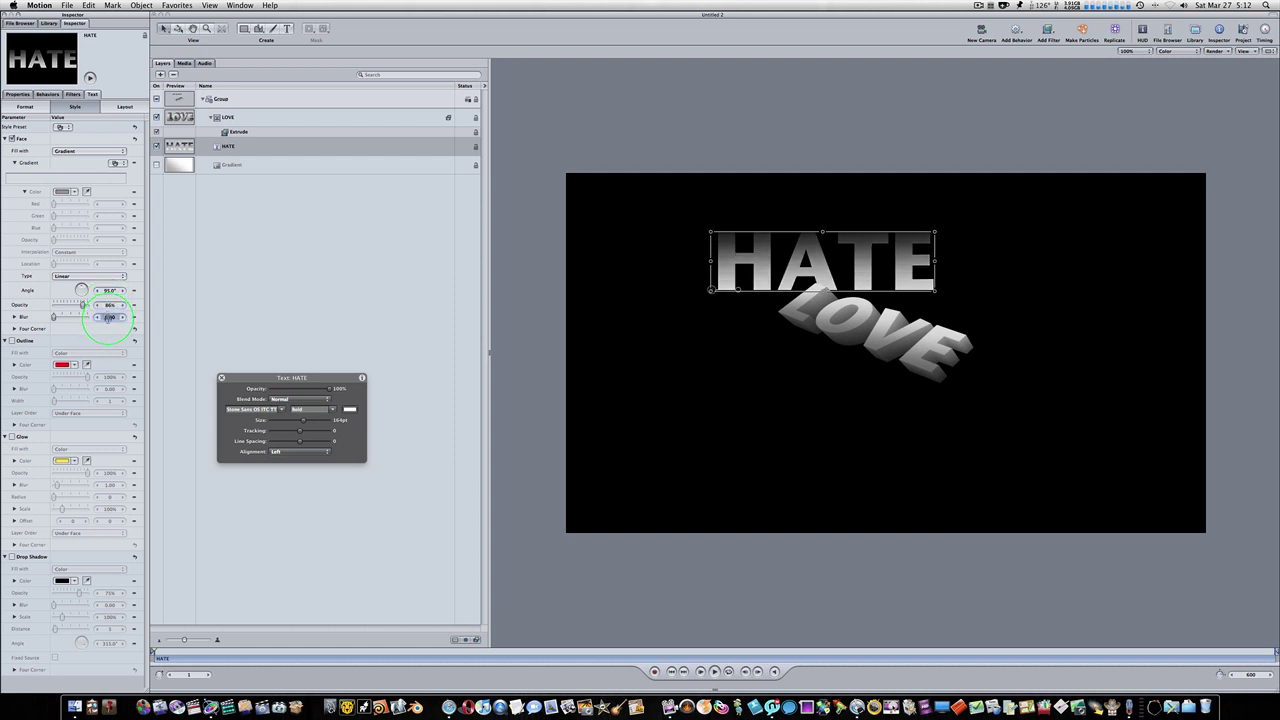
{"action": "type", "text": "5.65"}
{"action": "key", "text": "Return"}
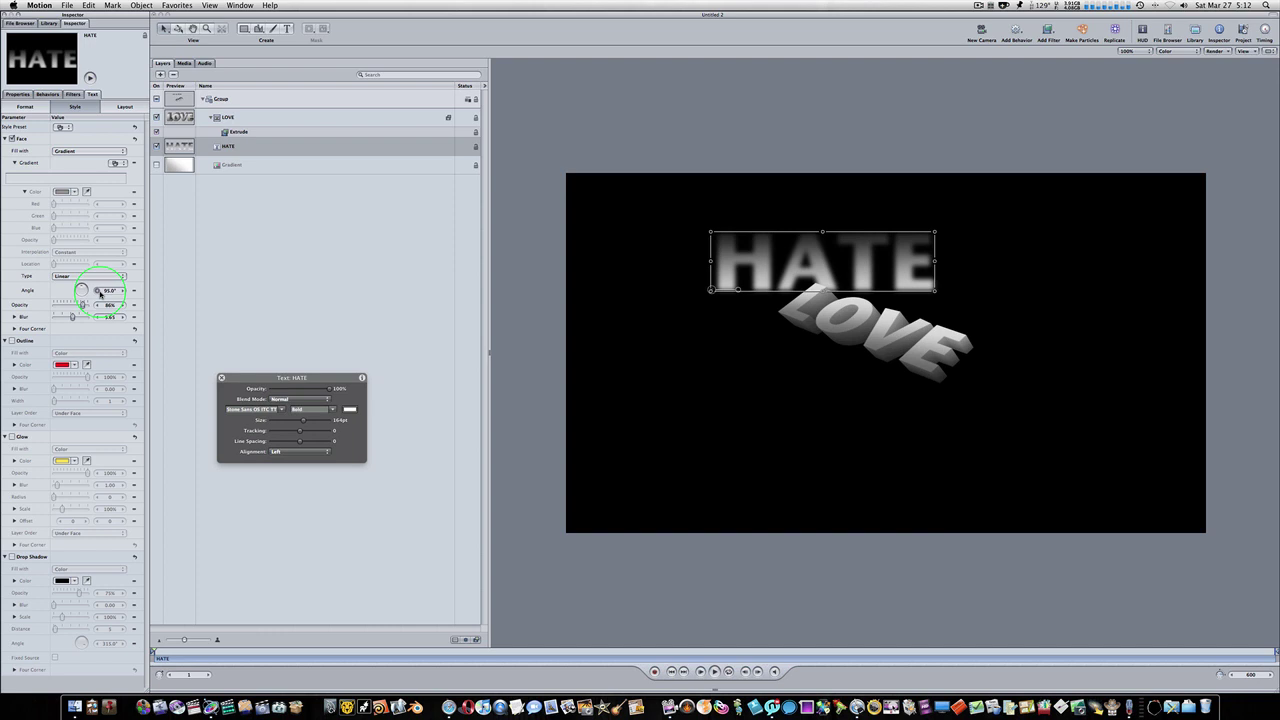
{"action": "left_click", "coordinate": [17, 94]}
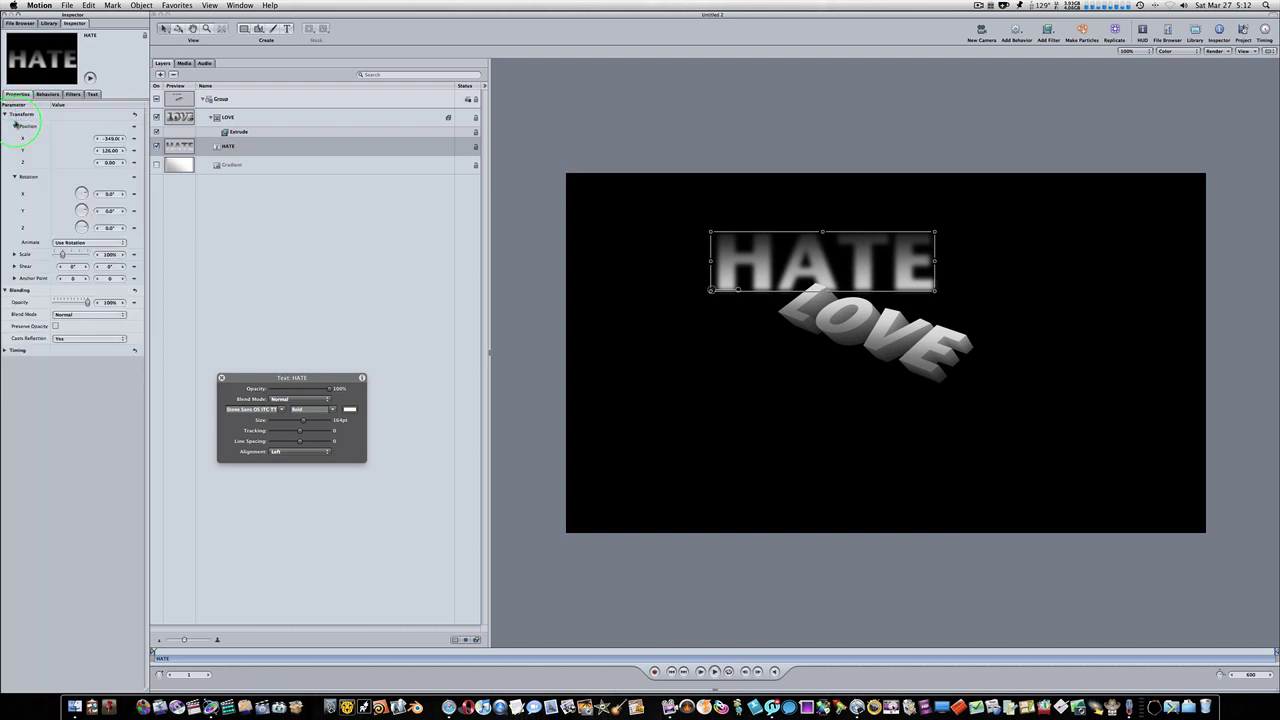
Position HATE at X -47, Y -74 and adjust its Z depth
{"action": "left_click", "coordinate": [110, 138]}
{"action": "type", "text": "-47"}
{"action": "key", "text": "Tab"}
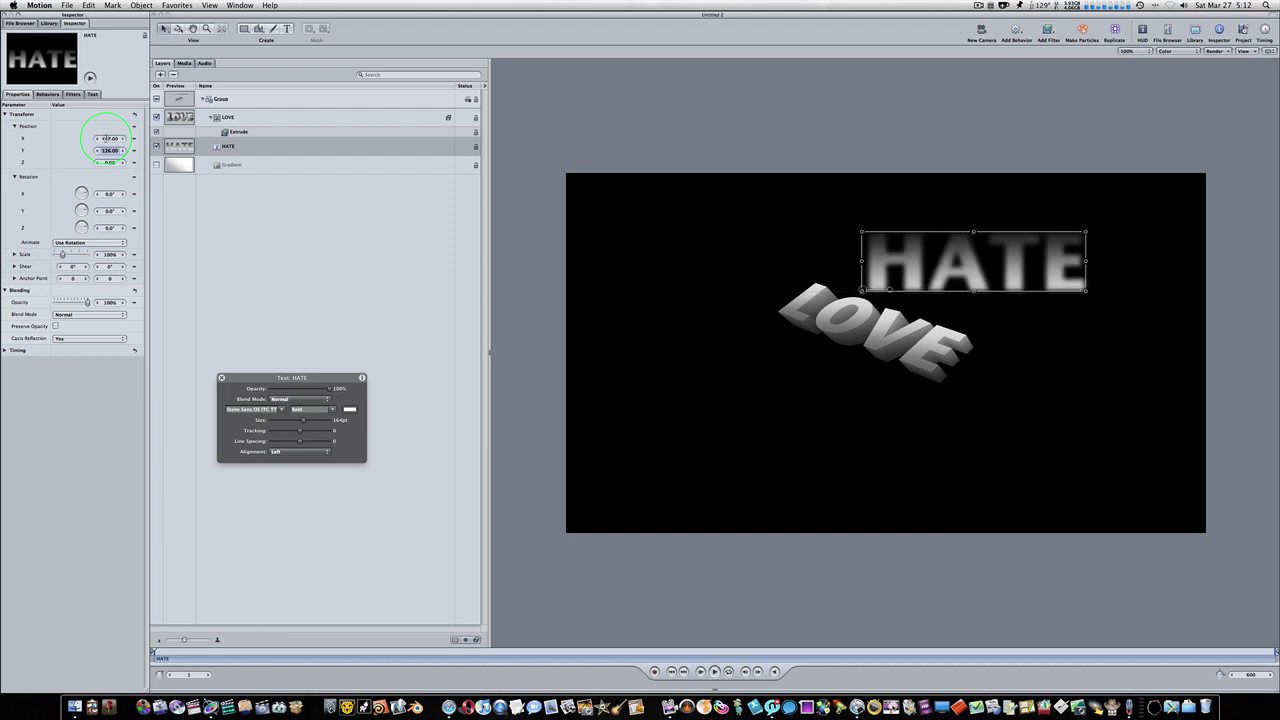
{"action": "key", "text": "BackSpace"}
{"action": "key", "text": "Tab"}
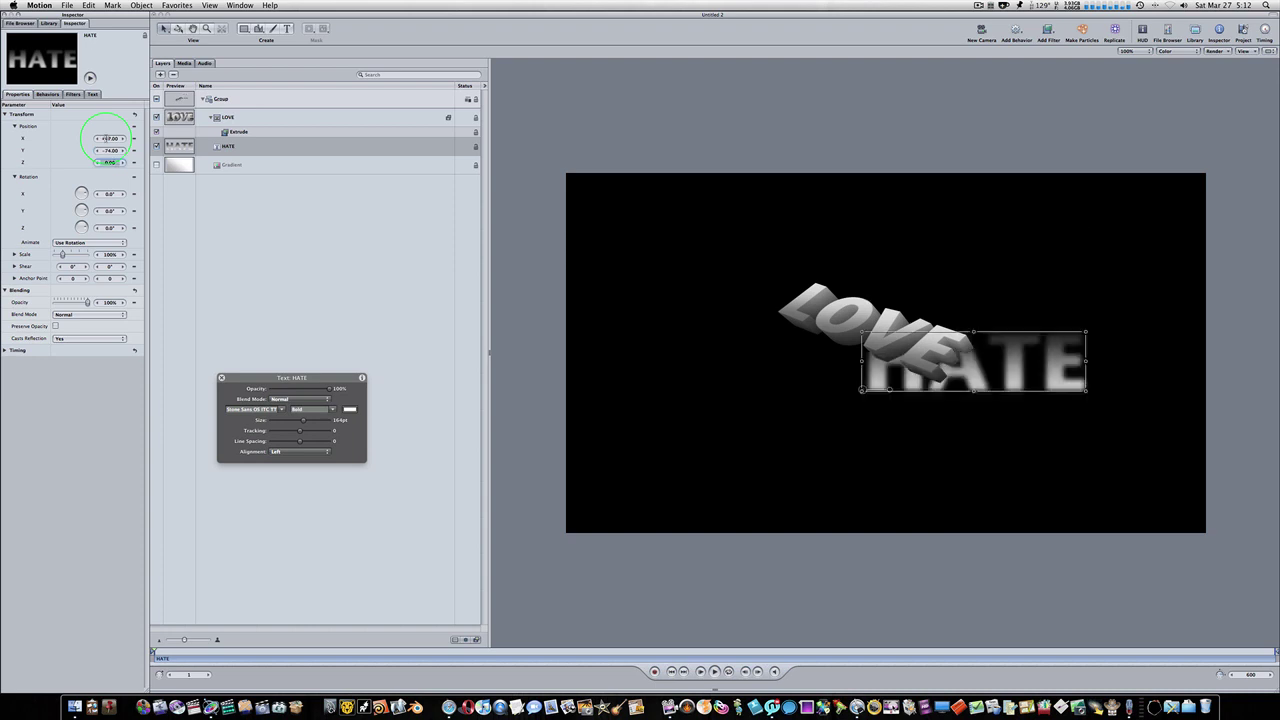
{"action": "type", "text": "71"}
{"action": "key", "text": "Return"}
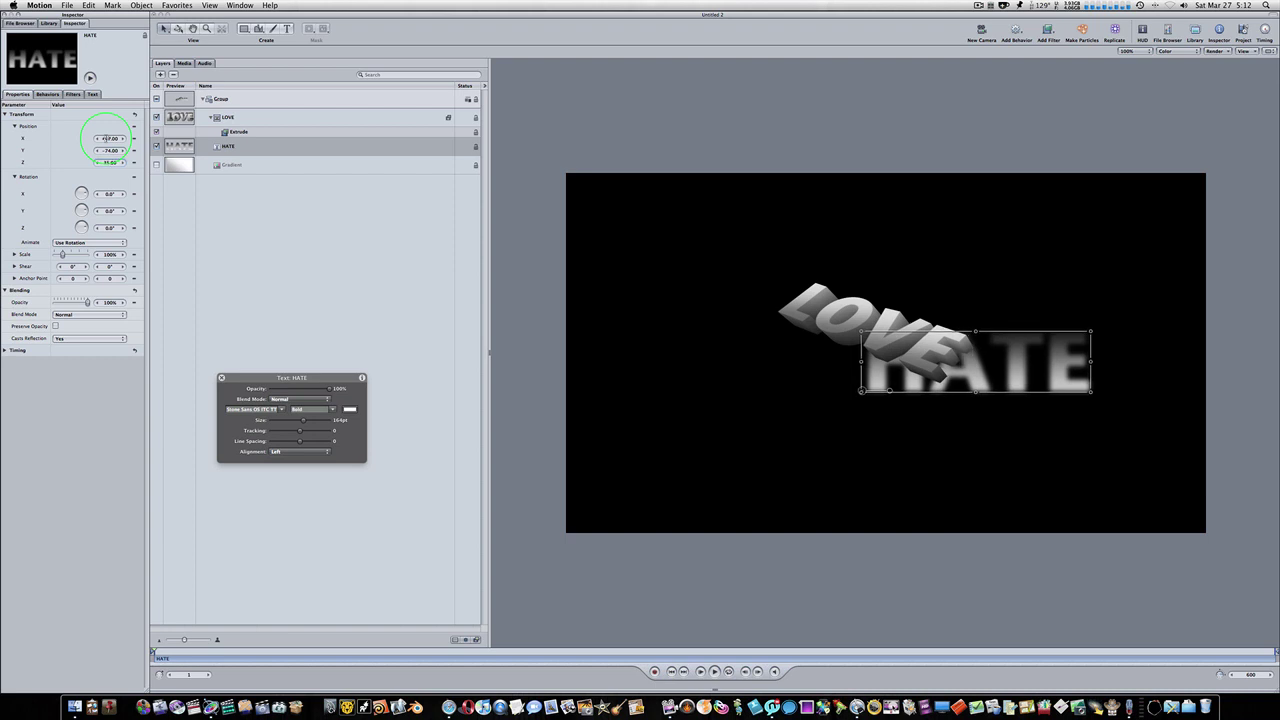
Rotate HATE to -58° X, -22° Y and -24° Z
{"action": "left_click", "coordinate": [109, 193]}
{"action": "type", "text": "1"}
{"action": "type", "text": "58"}
{"action": "key", "text": "Return"}
{"action": "key", "text": "BackSpace"}
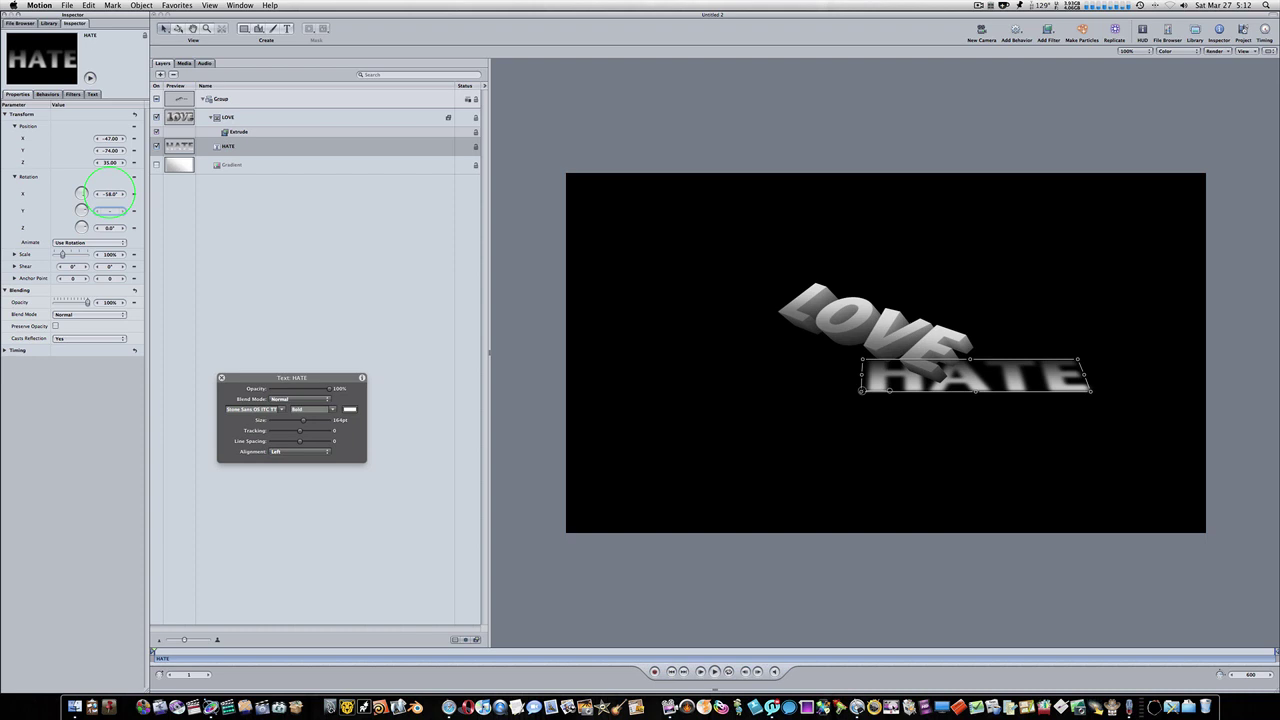
{"action": "type", "text": "28"}
{"action": "key", "text": "Tab"}
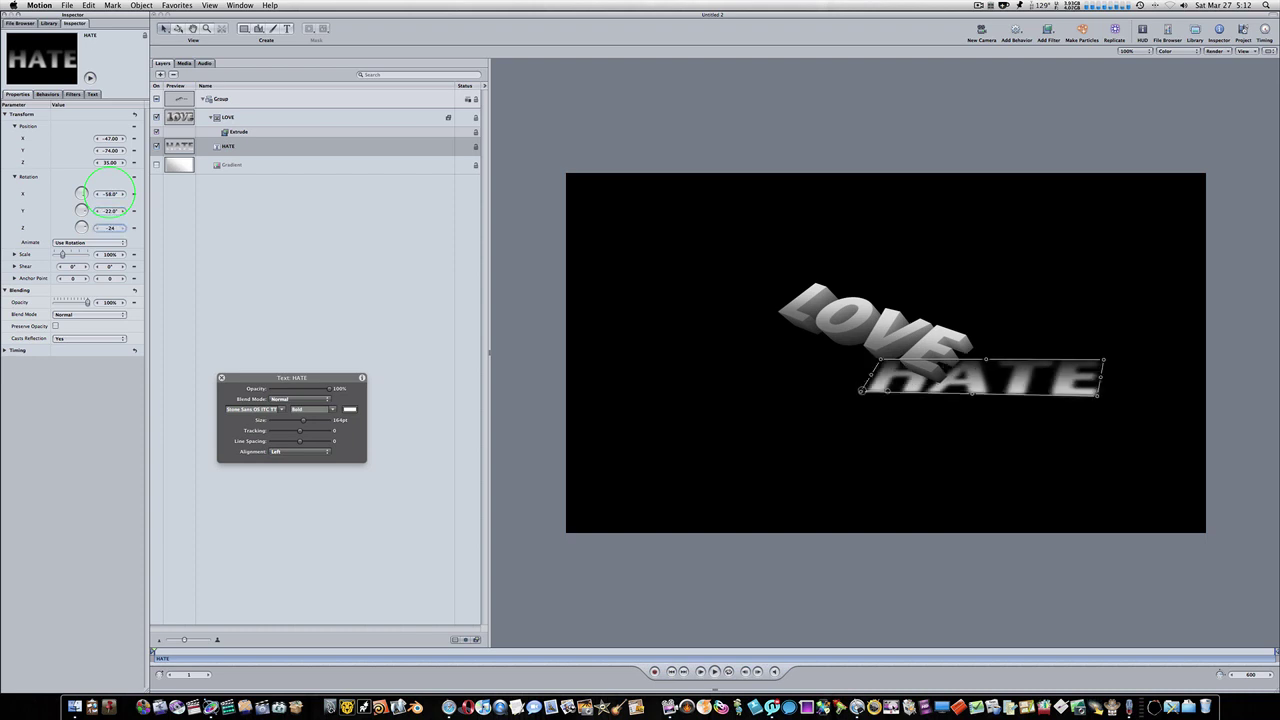
{"action": "key", "text": "Return"}
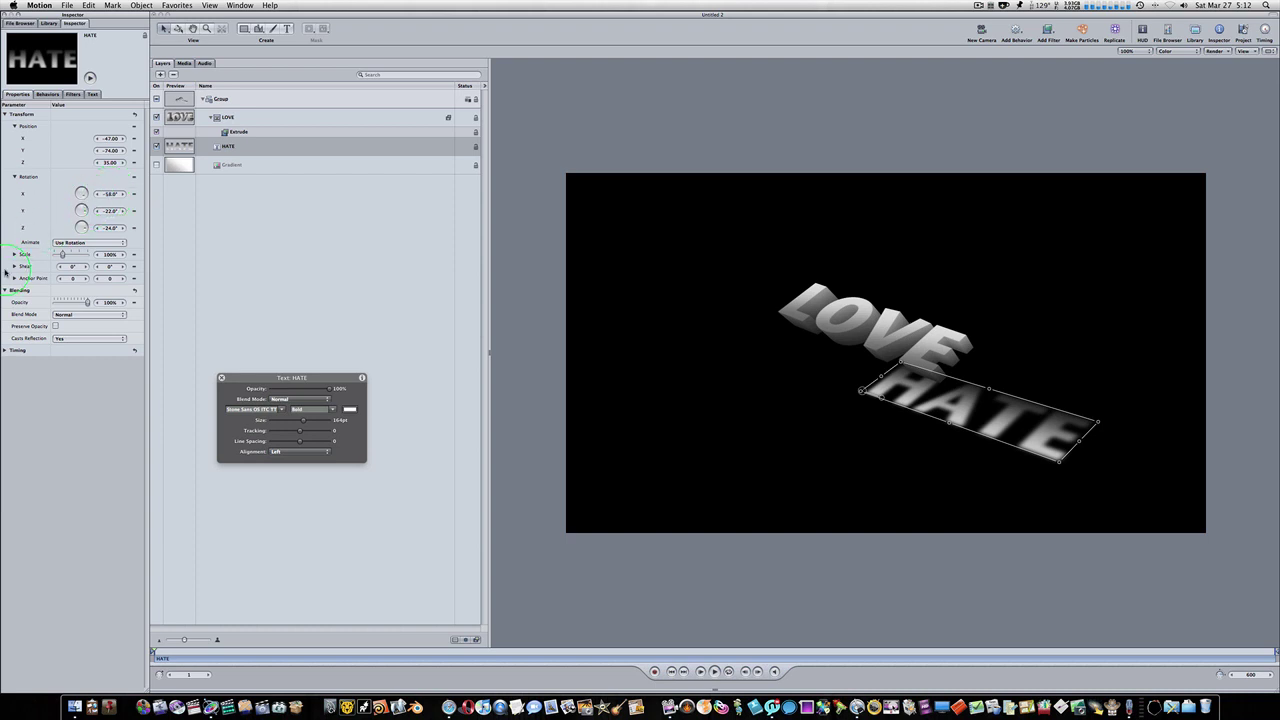
Set HATE's anchor point to 185, 88
{"action": "left_click", "coordinate": [72, 278]}
{"action": "type", "text": "185"}
{"action": "key", "text": "Tab"}
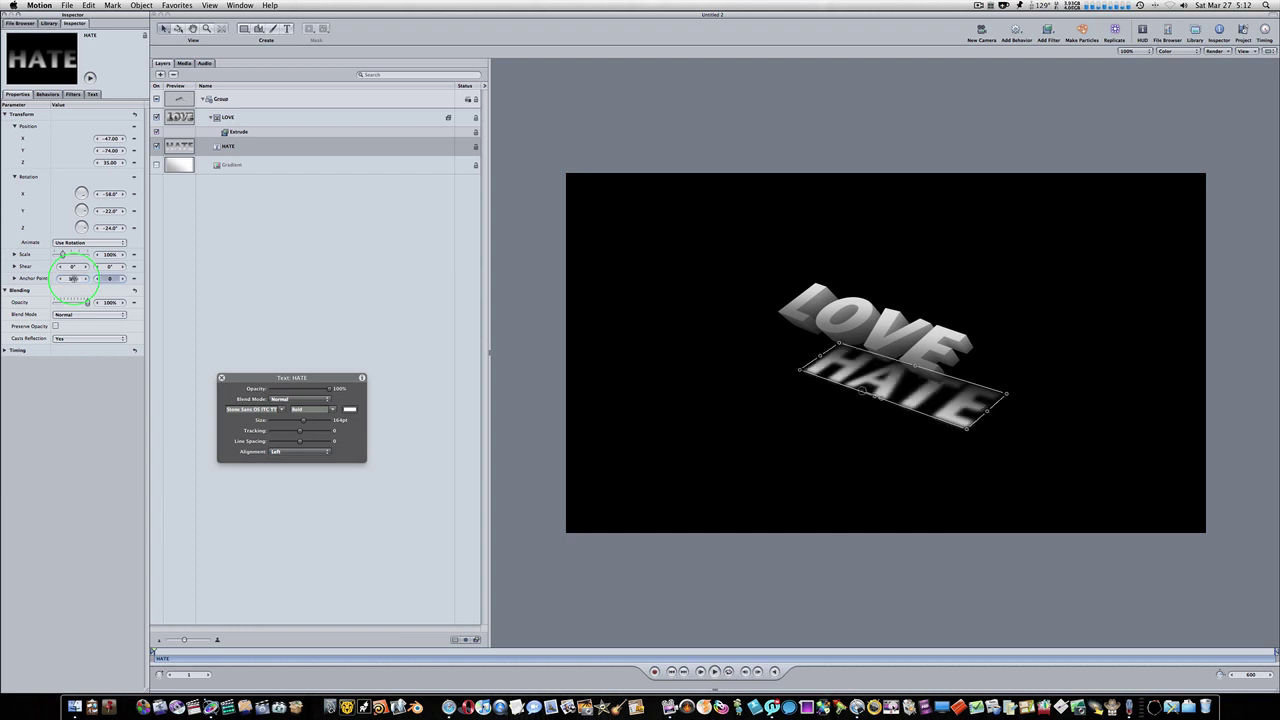
{"action": "type", "text": "88"}
{"action": "key", "text": "Return"}
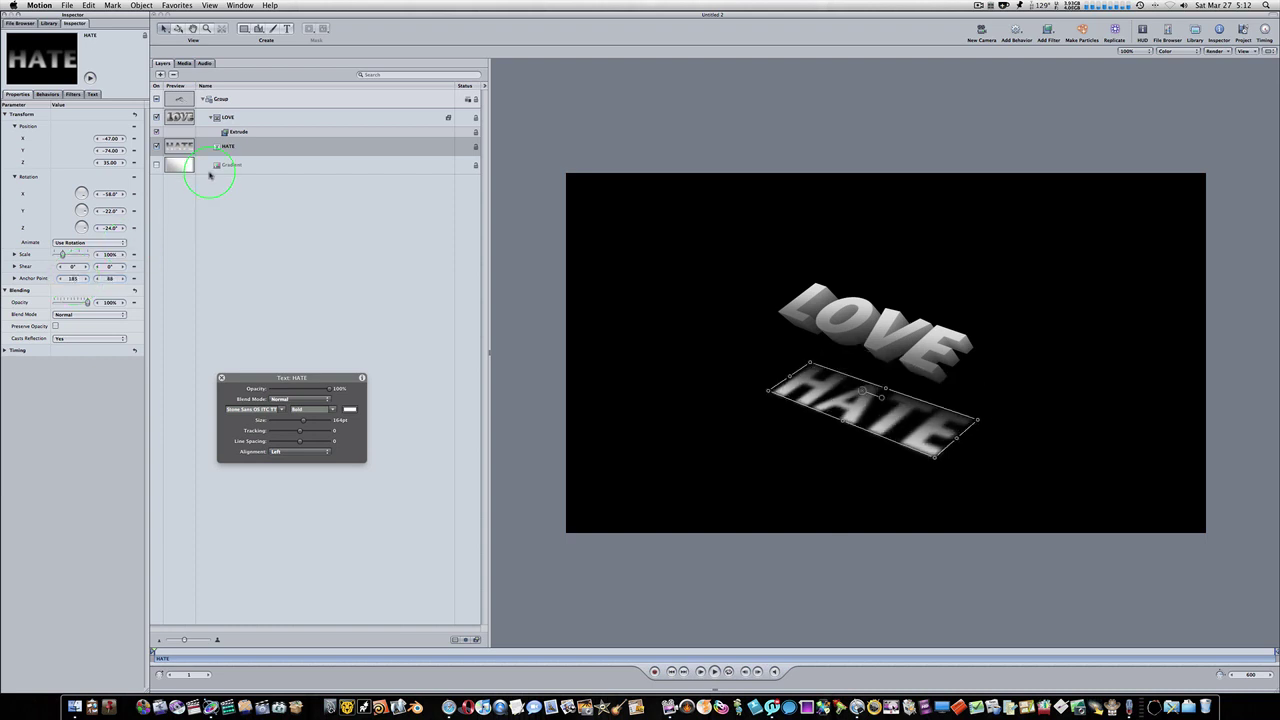
Turn the Gradient background layer back on and deselect HATE to preview the composition
{"action": "left_click", "coordinate": [156, 165]}
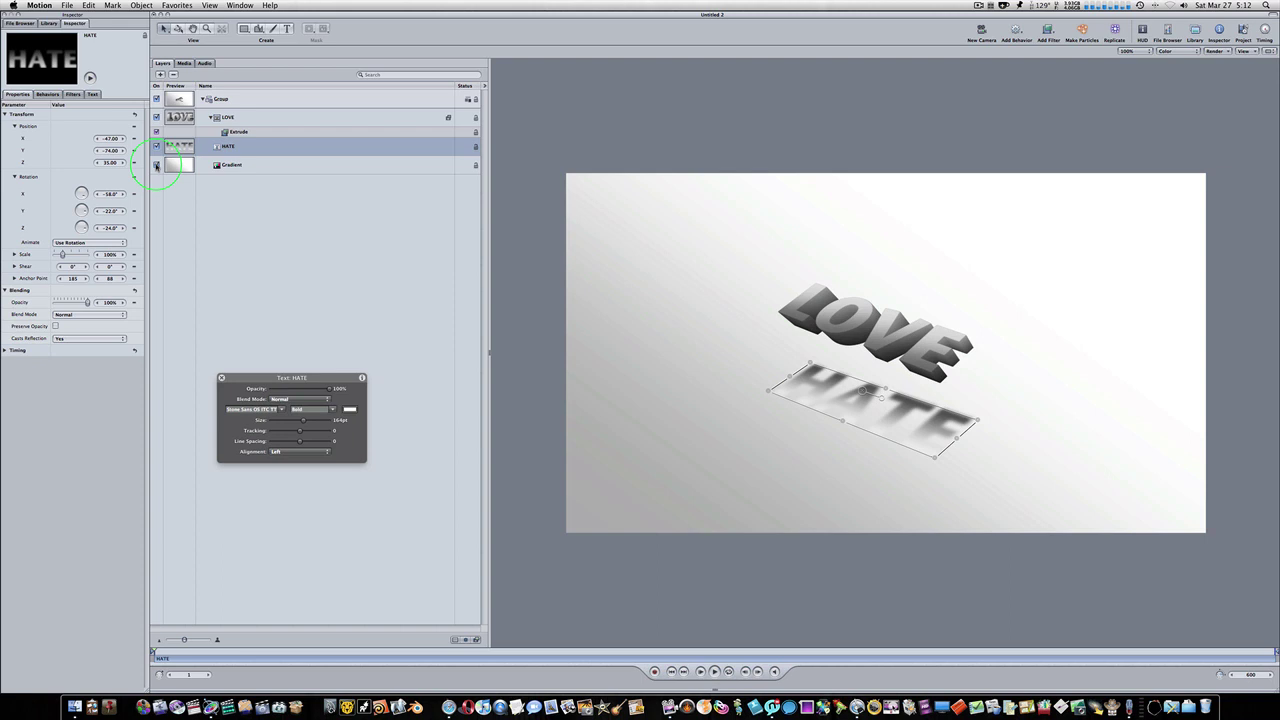
{"action": "left_click", "coordinate": [525, 365]}
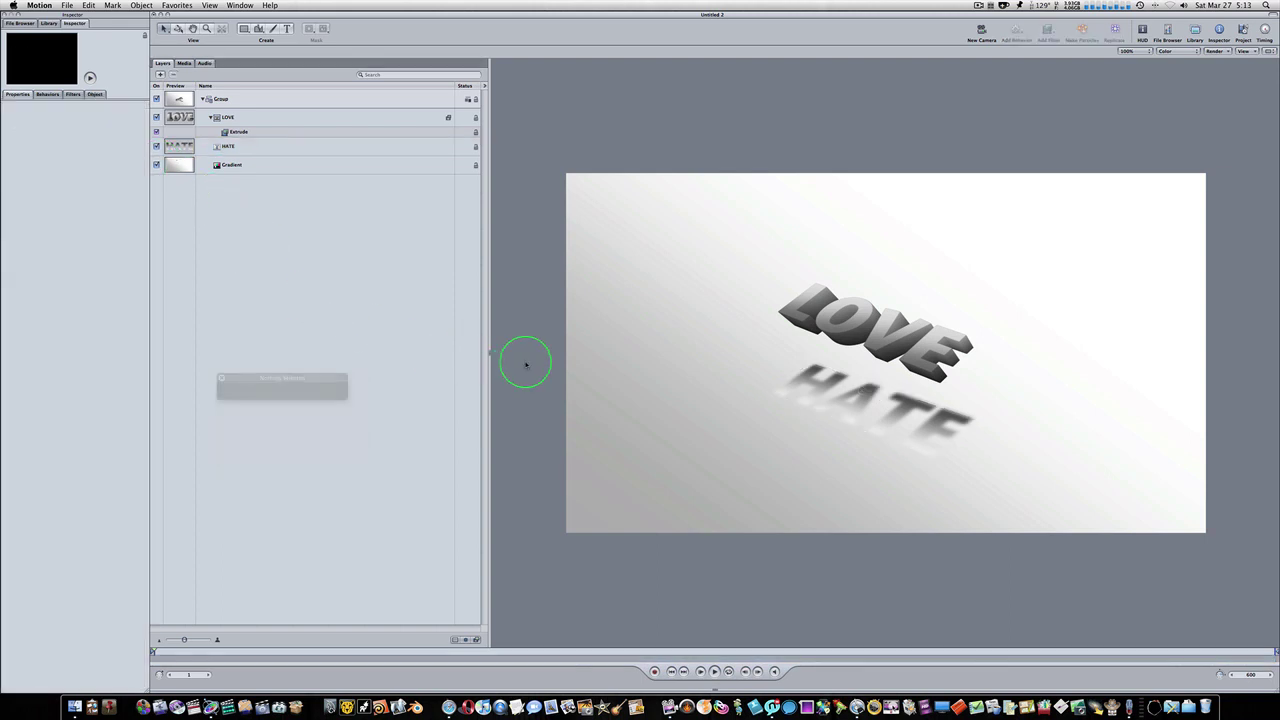